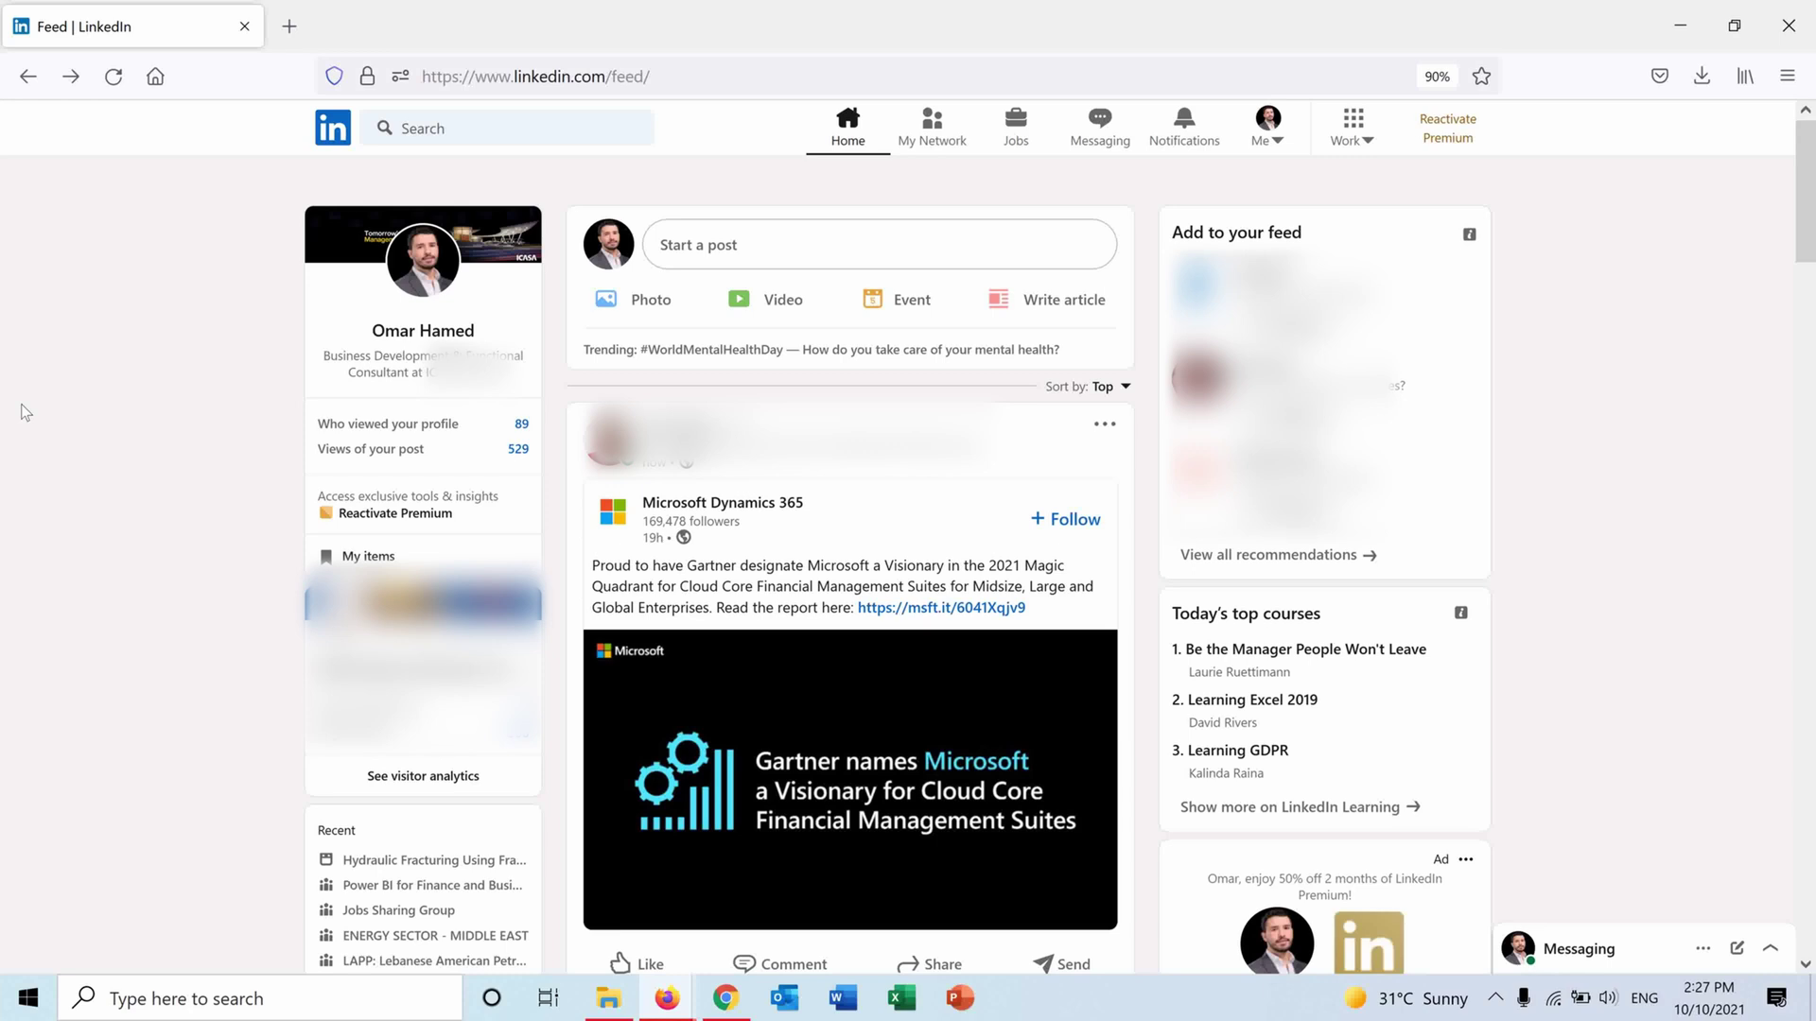
Go from My Network through Connections and Manage synced and imported contacts to Export contacts
left_click(932, 125)
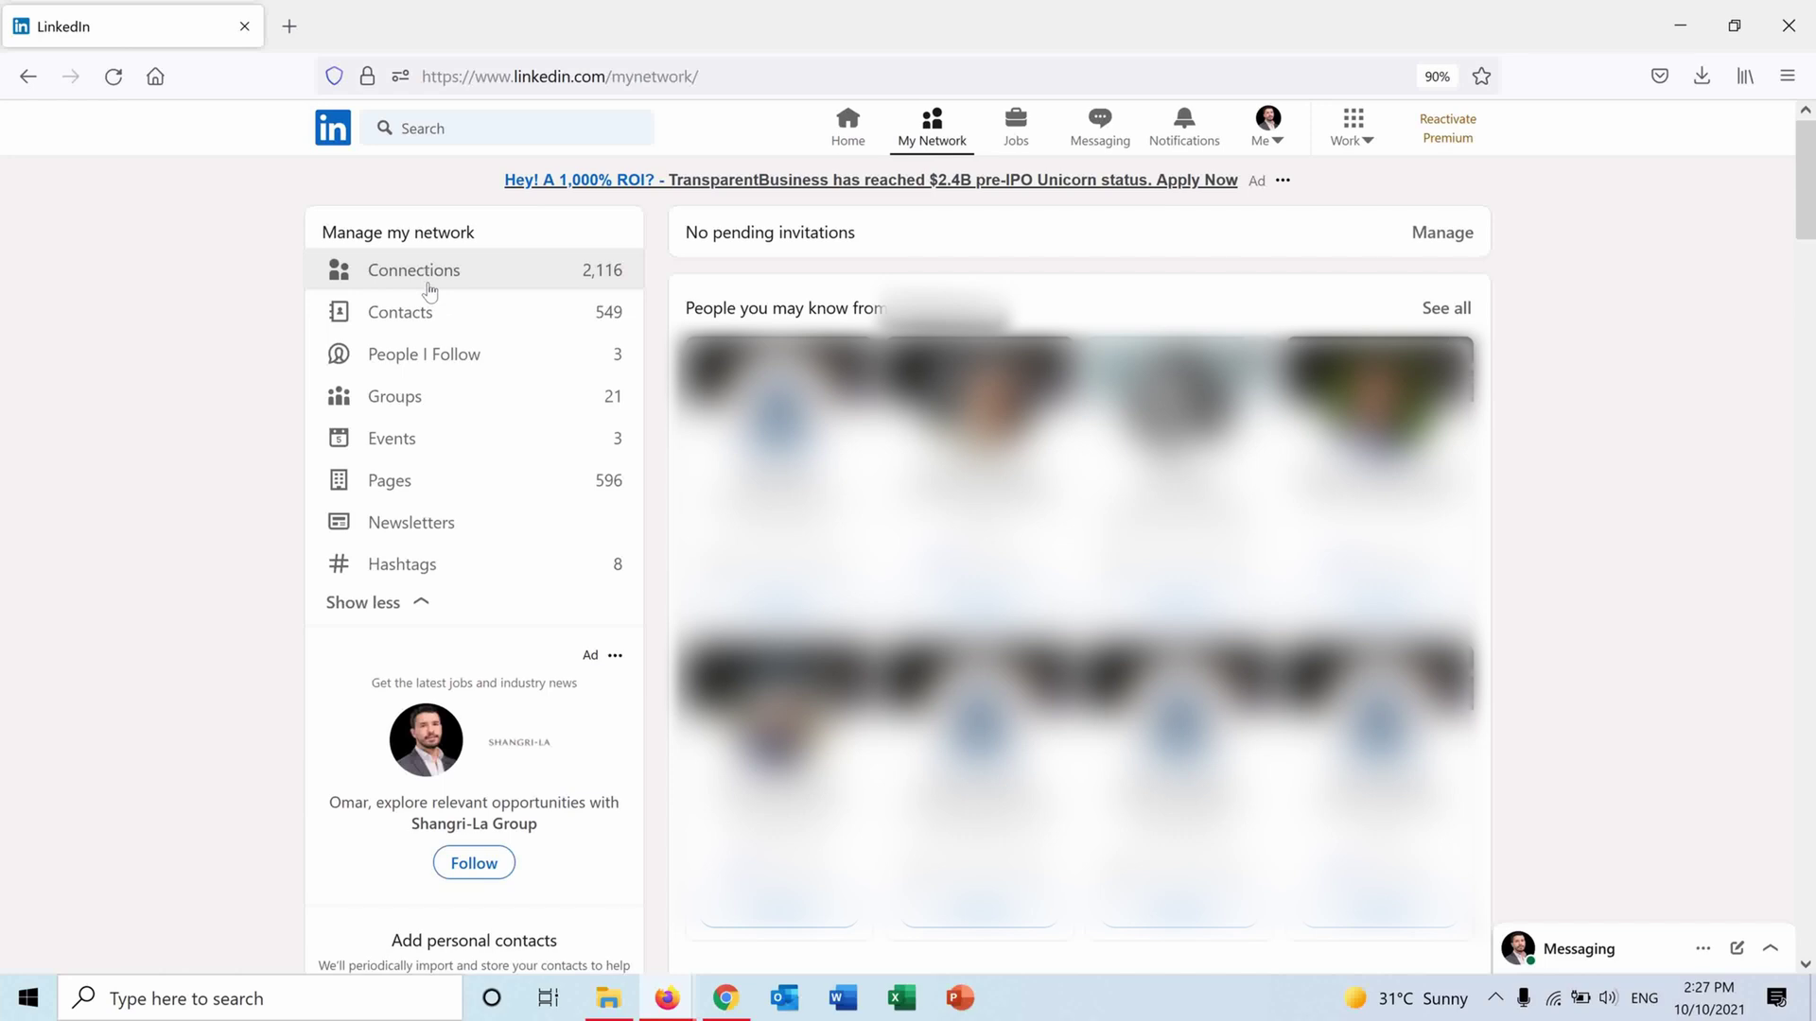
left_click(428, 288)
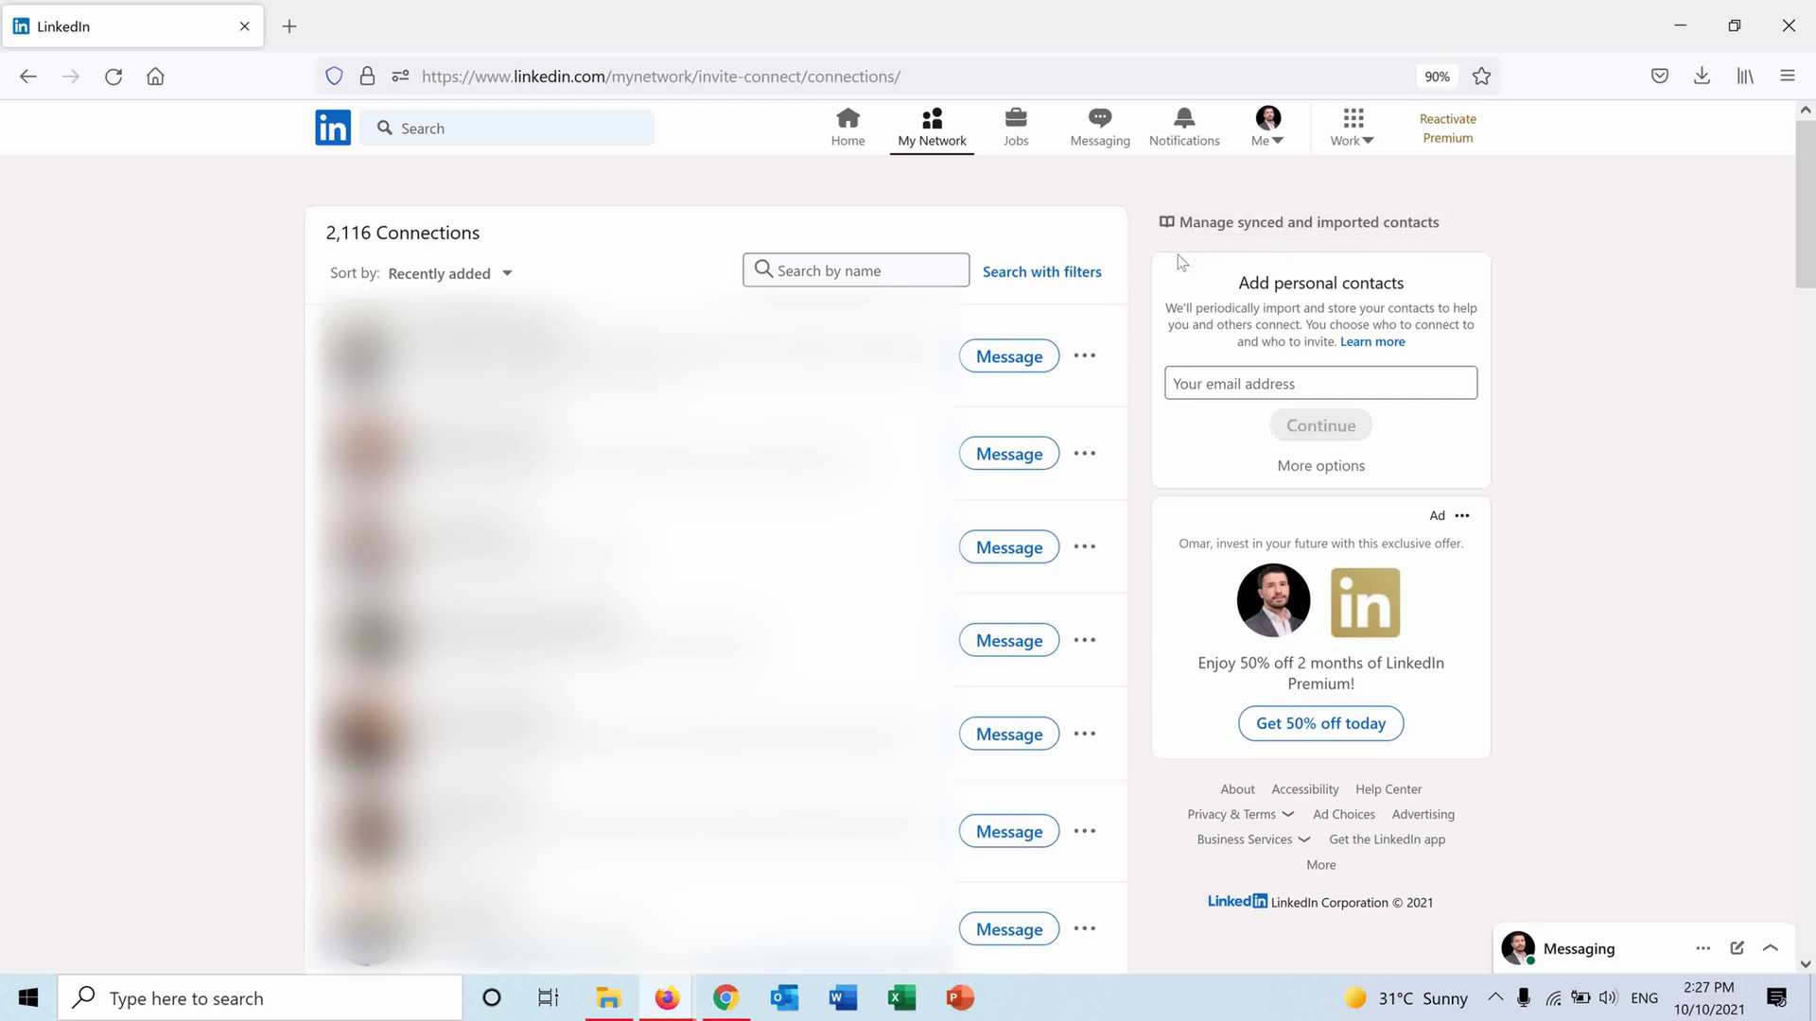
left_click(1279, 221)
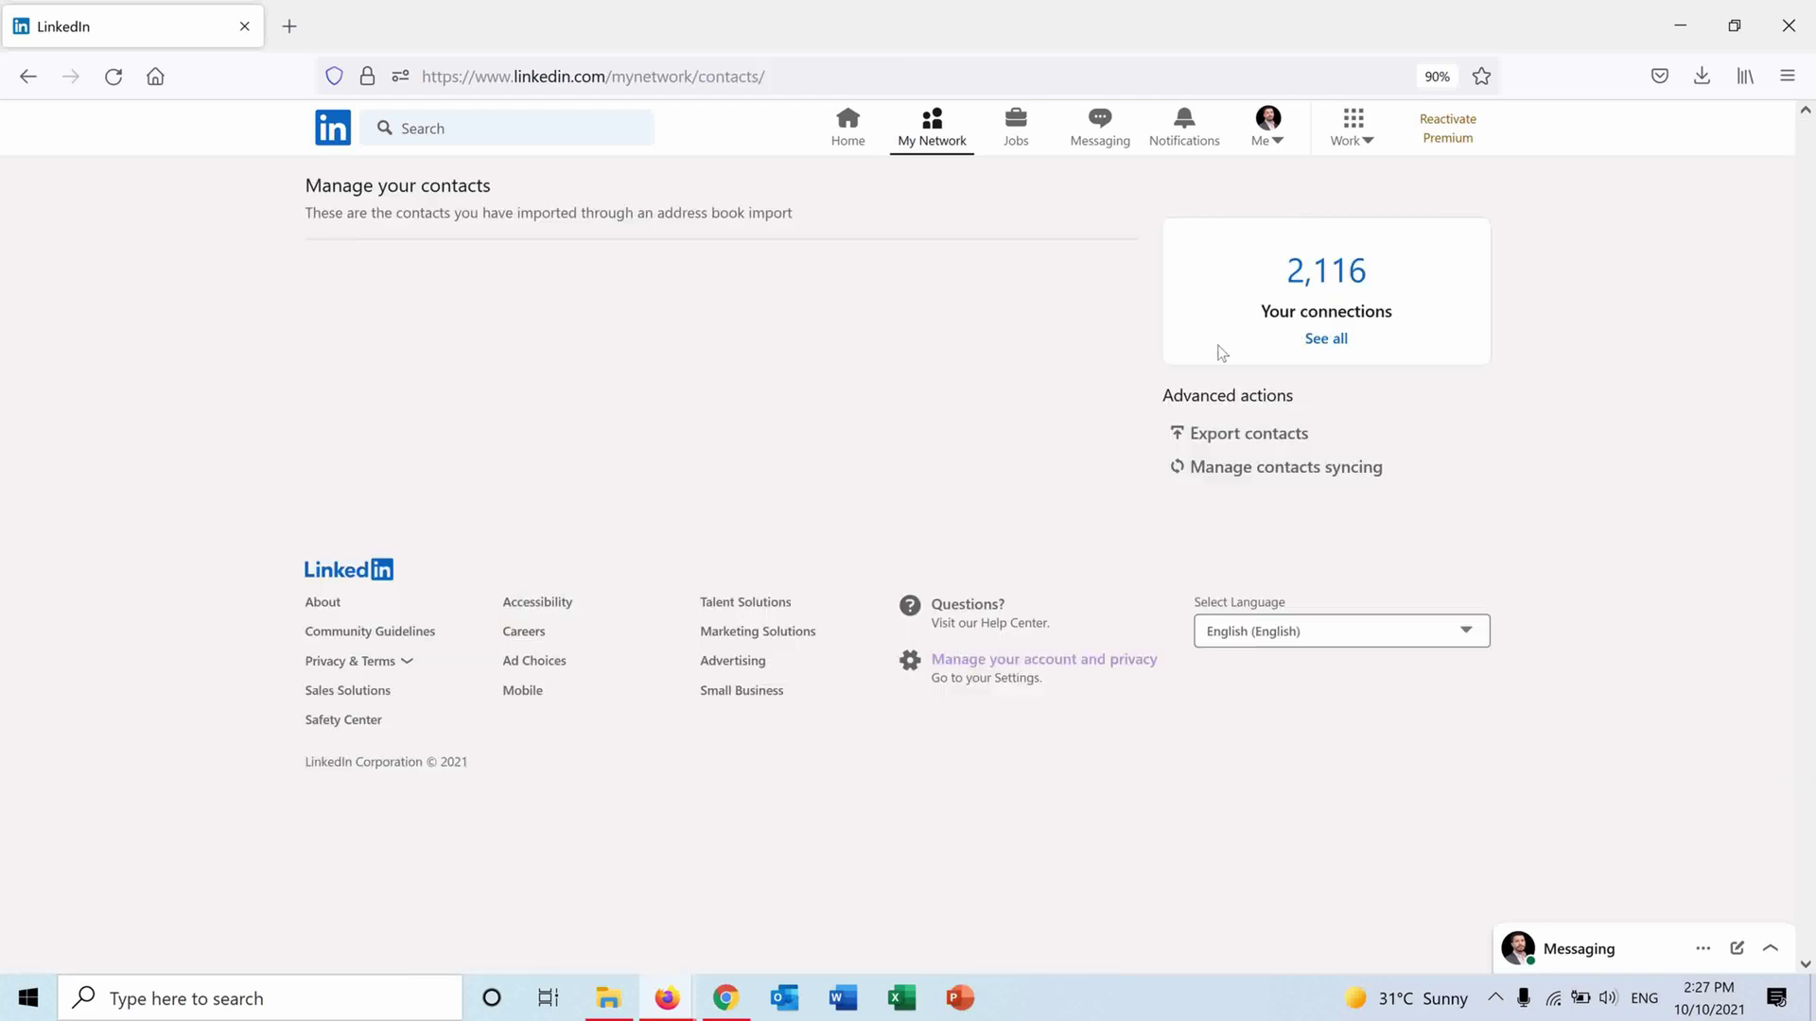
left_click(1208, 444)
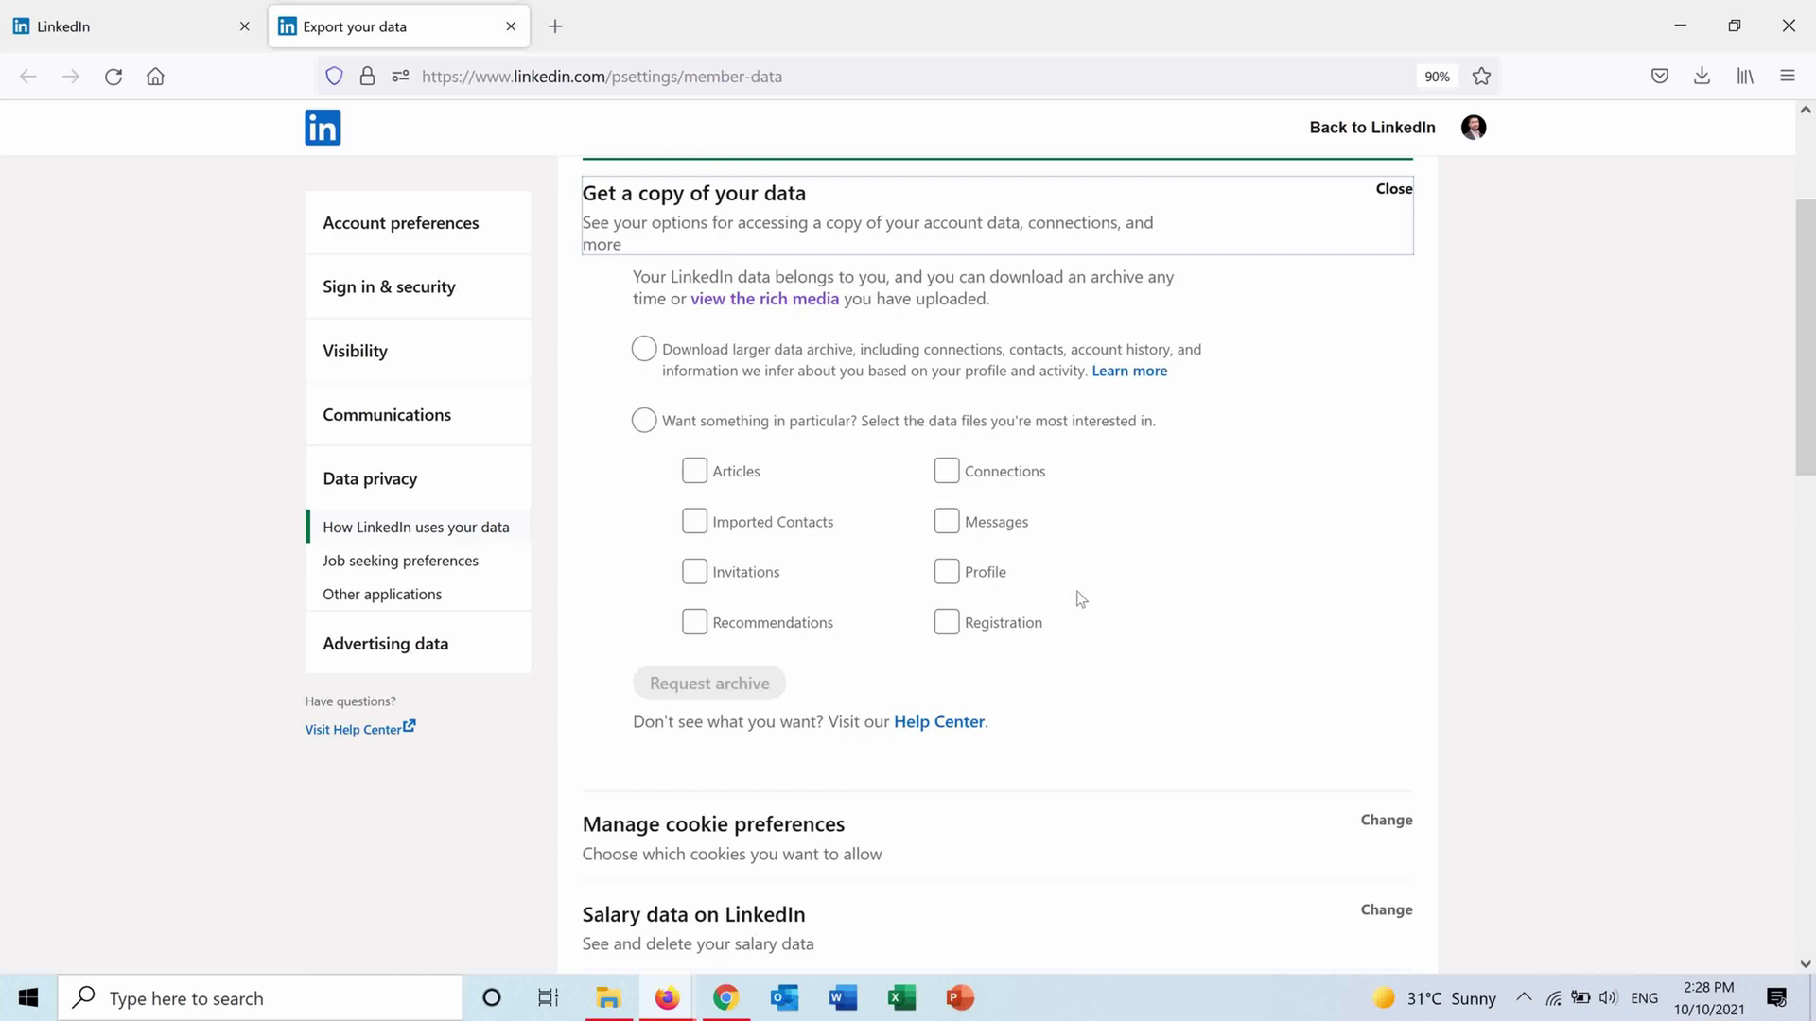
Under 'Want something in particular?', leave only the Profile and Connections data files ticked
left_click(694, 471)
left_click(694, 571)
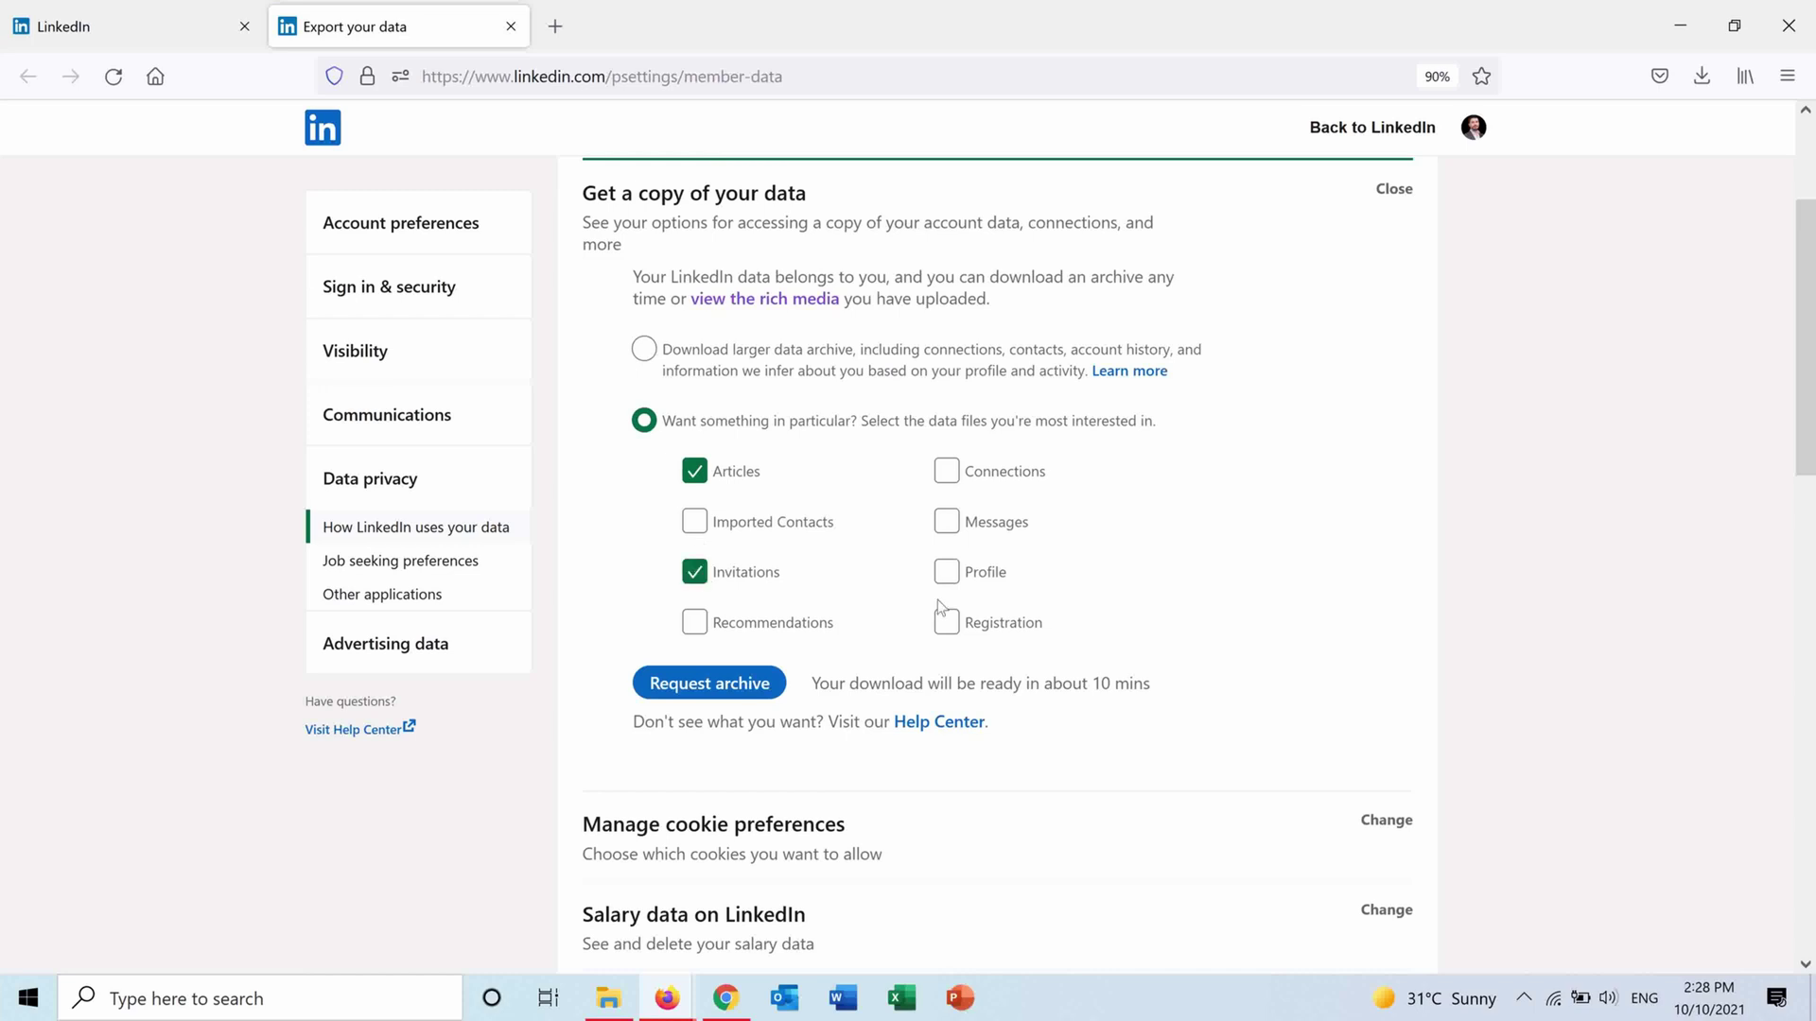
left_click(947, 623)
left_click(643, 353)
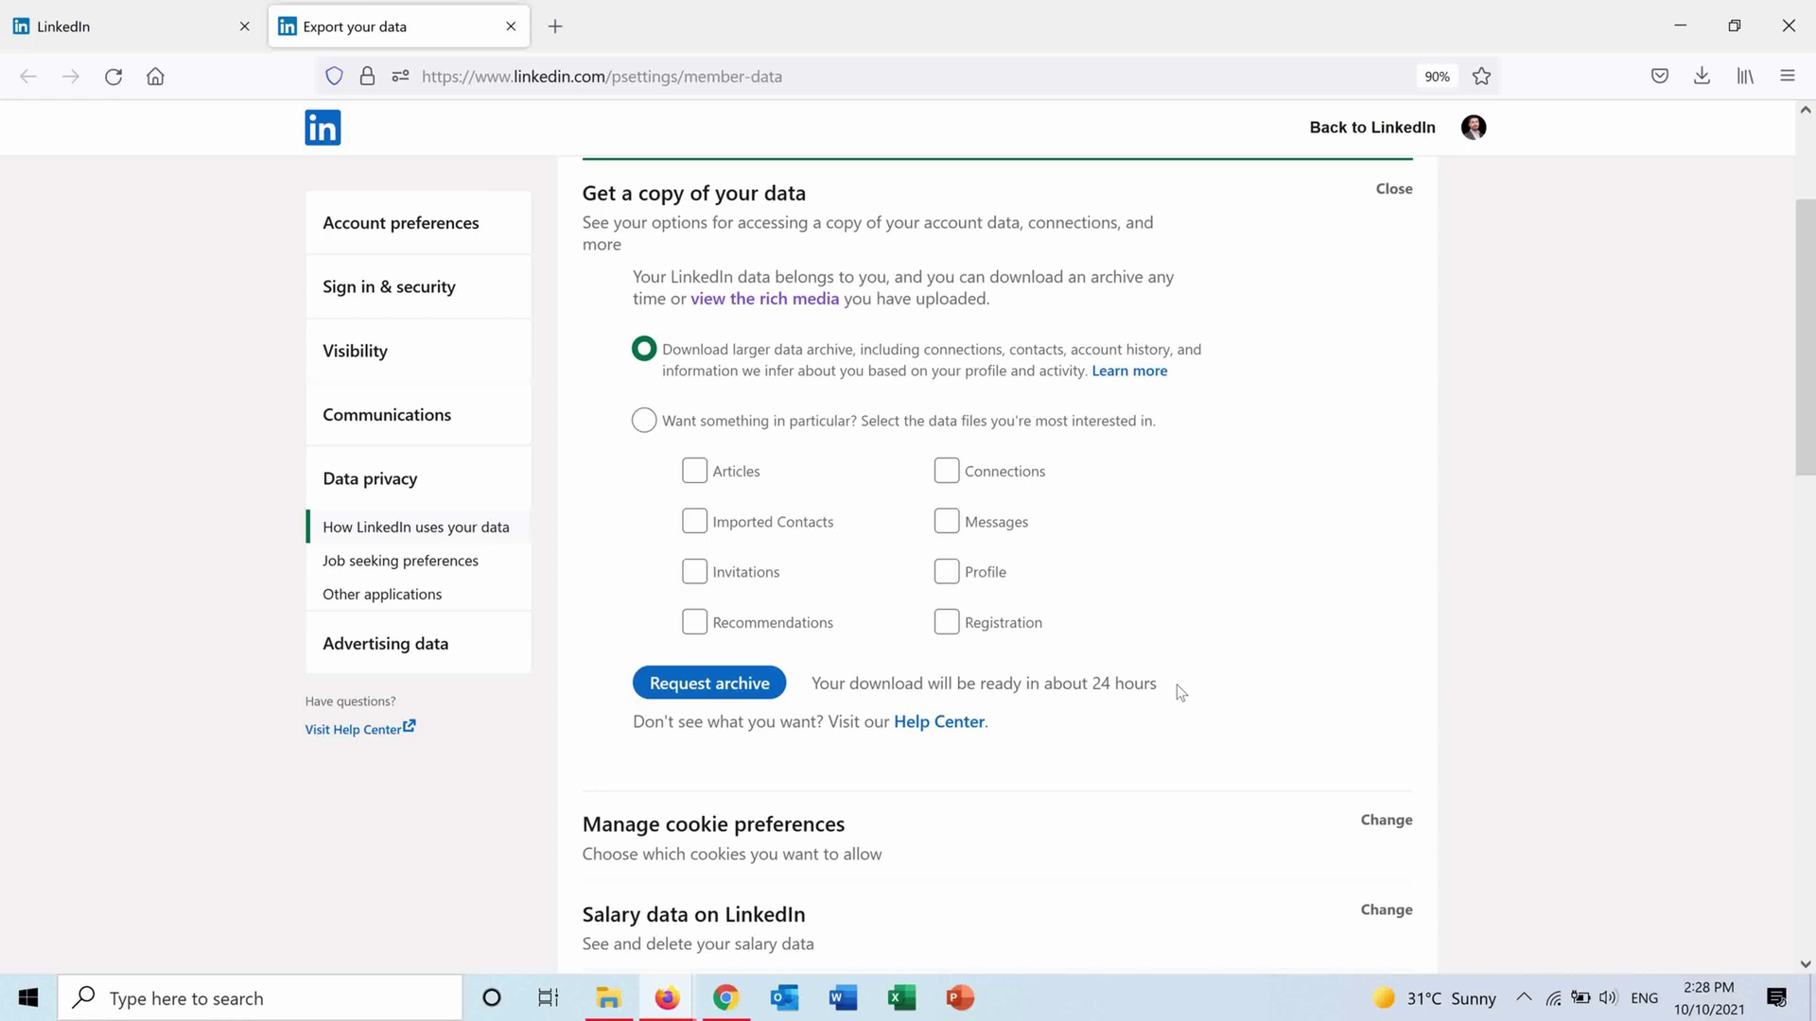
left_click(642, 422)
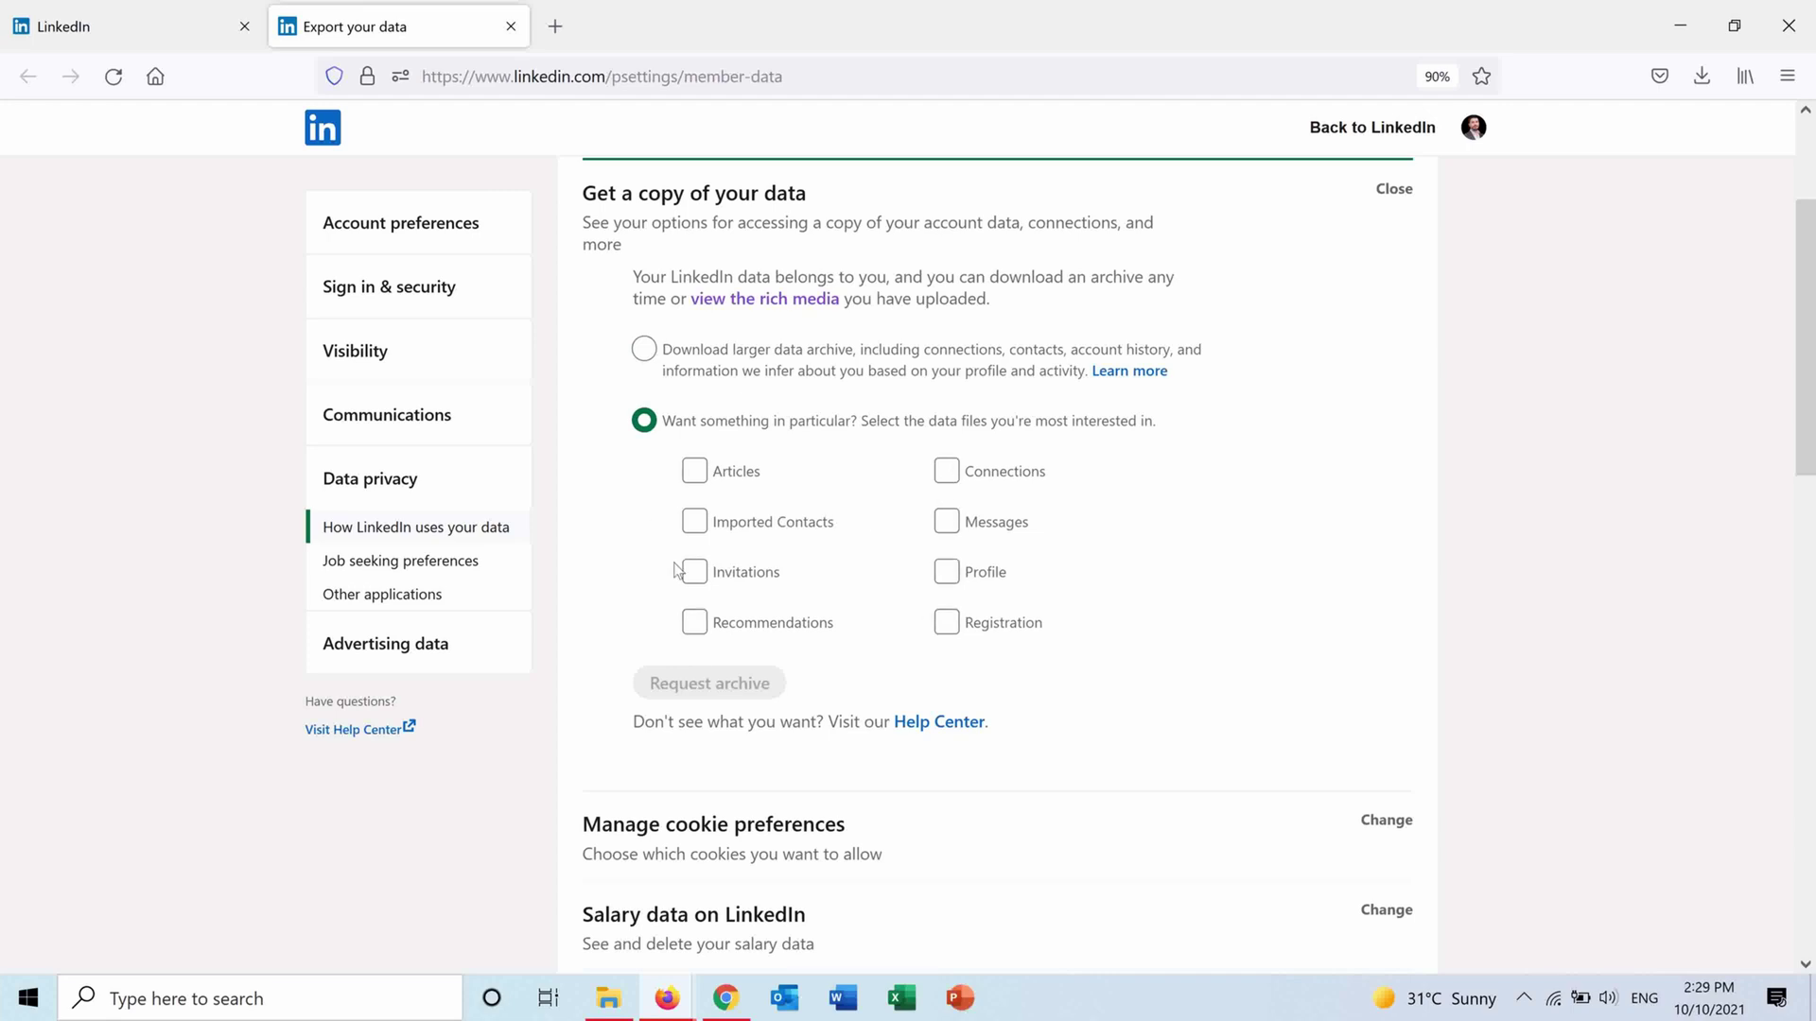
left_click(944, 574)
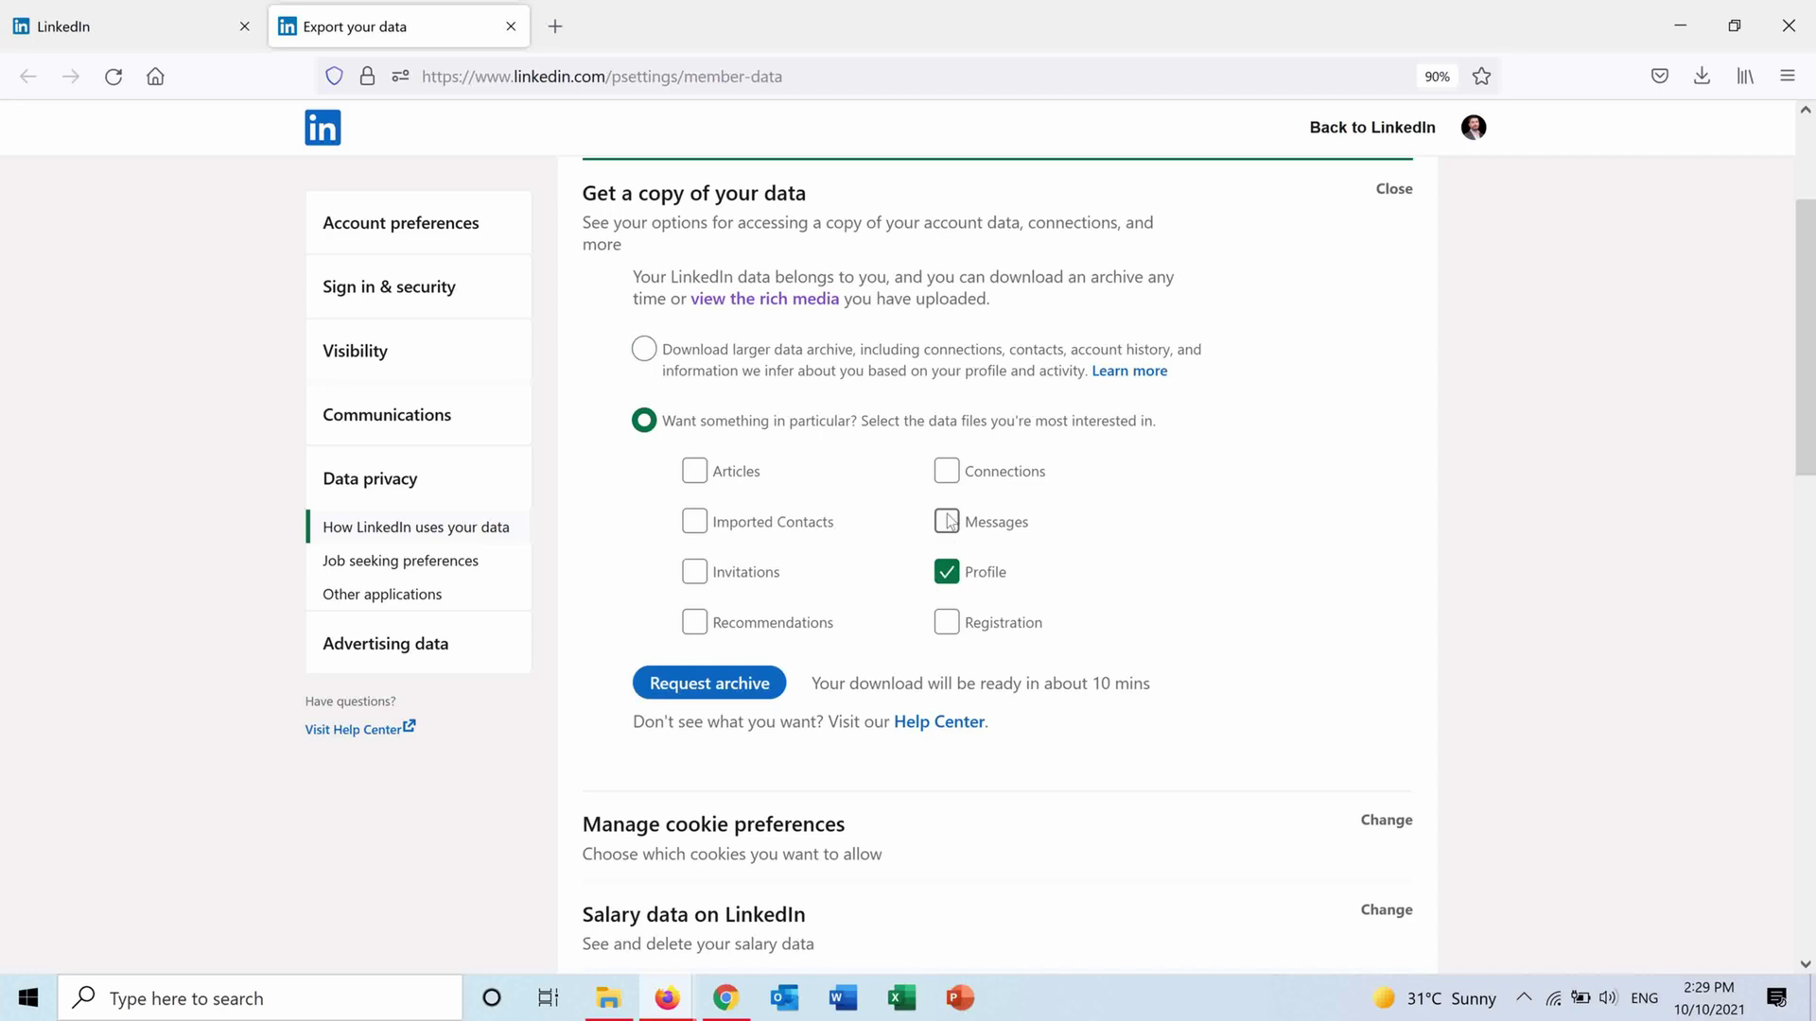
left_click(946, 471)
Request the archive and confirm it by entering the account password
left_click(751, 693)
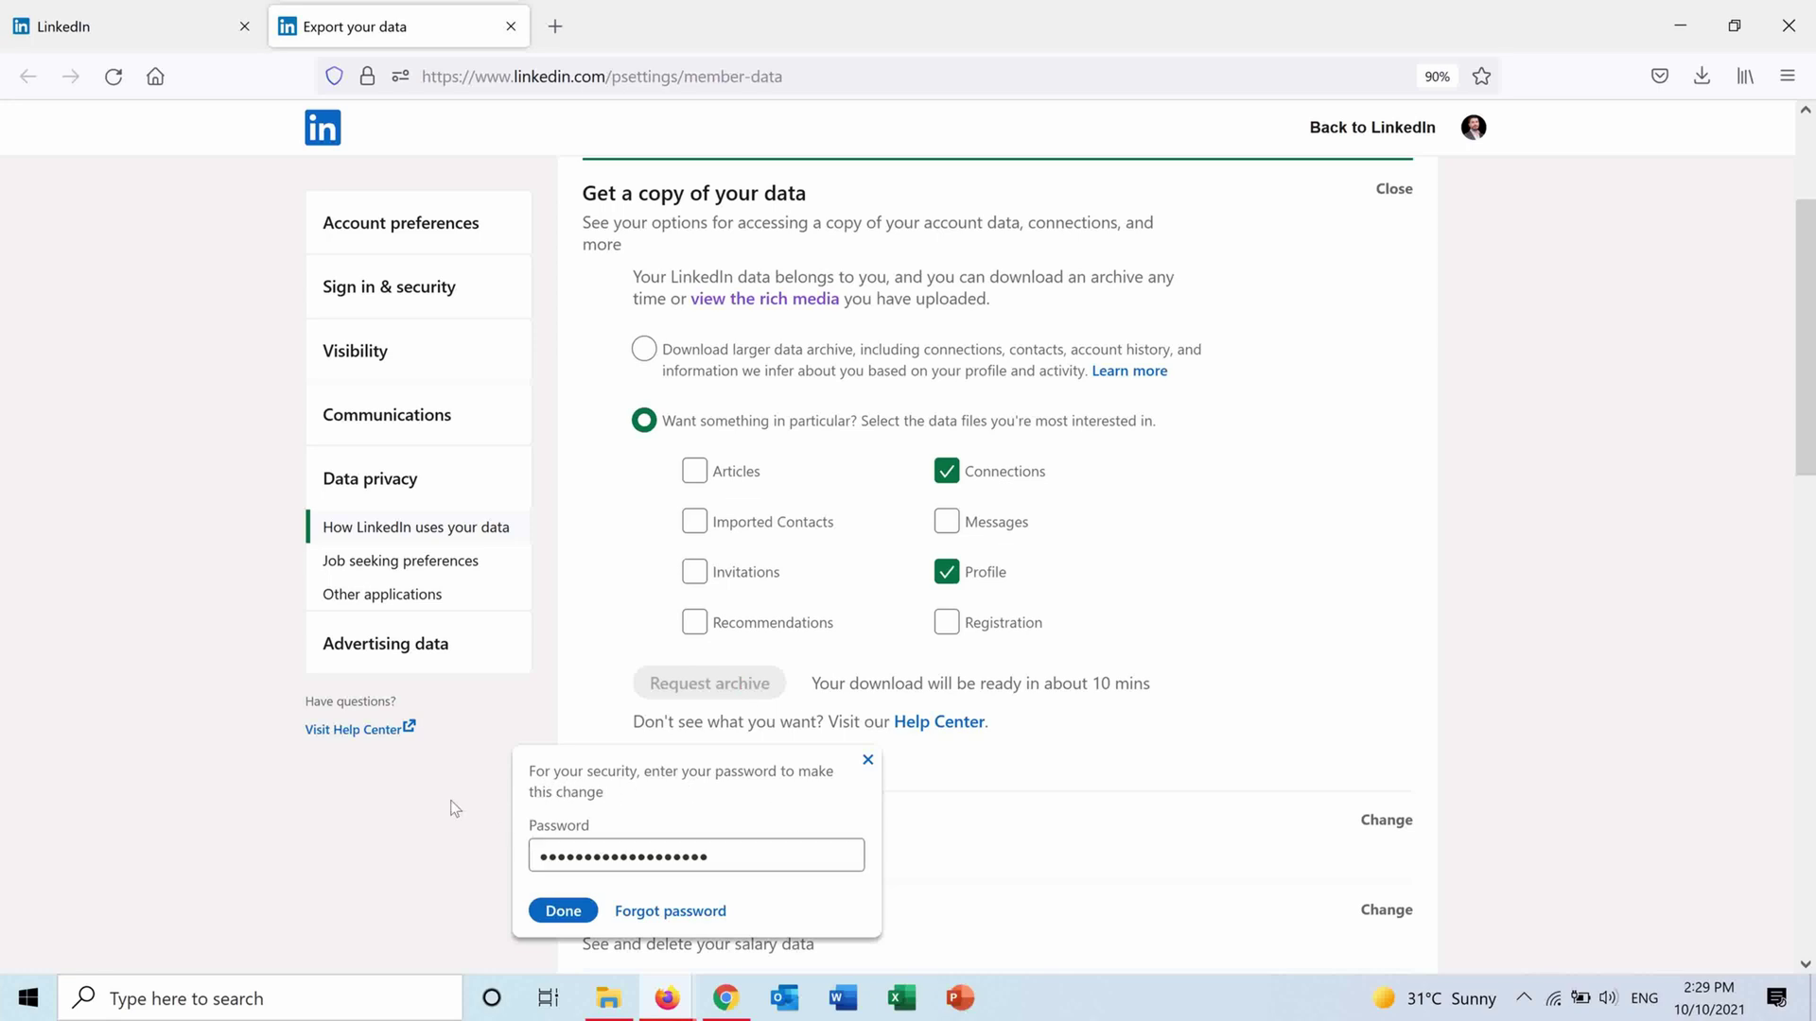
left_click(565, 913)
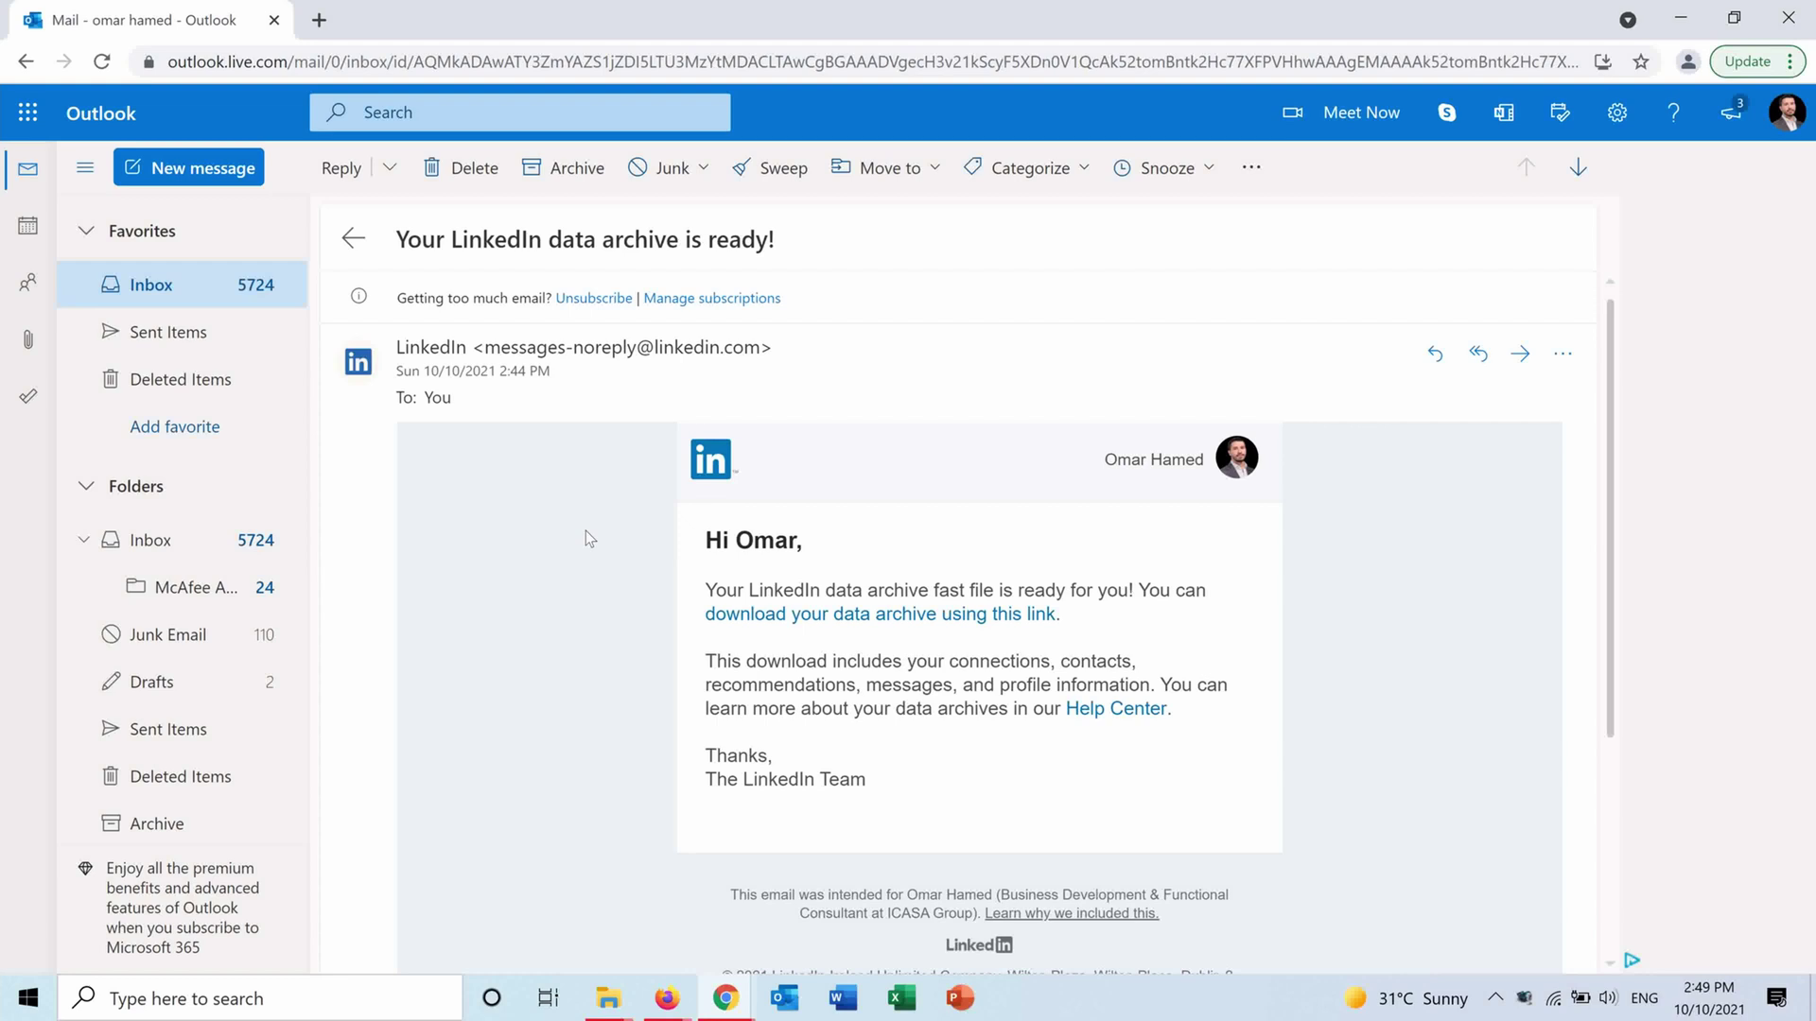
Download the Basic_LinkedInDataExport_10-10-2021 zip via the link in the archive-ready email
left_click(774, 616)
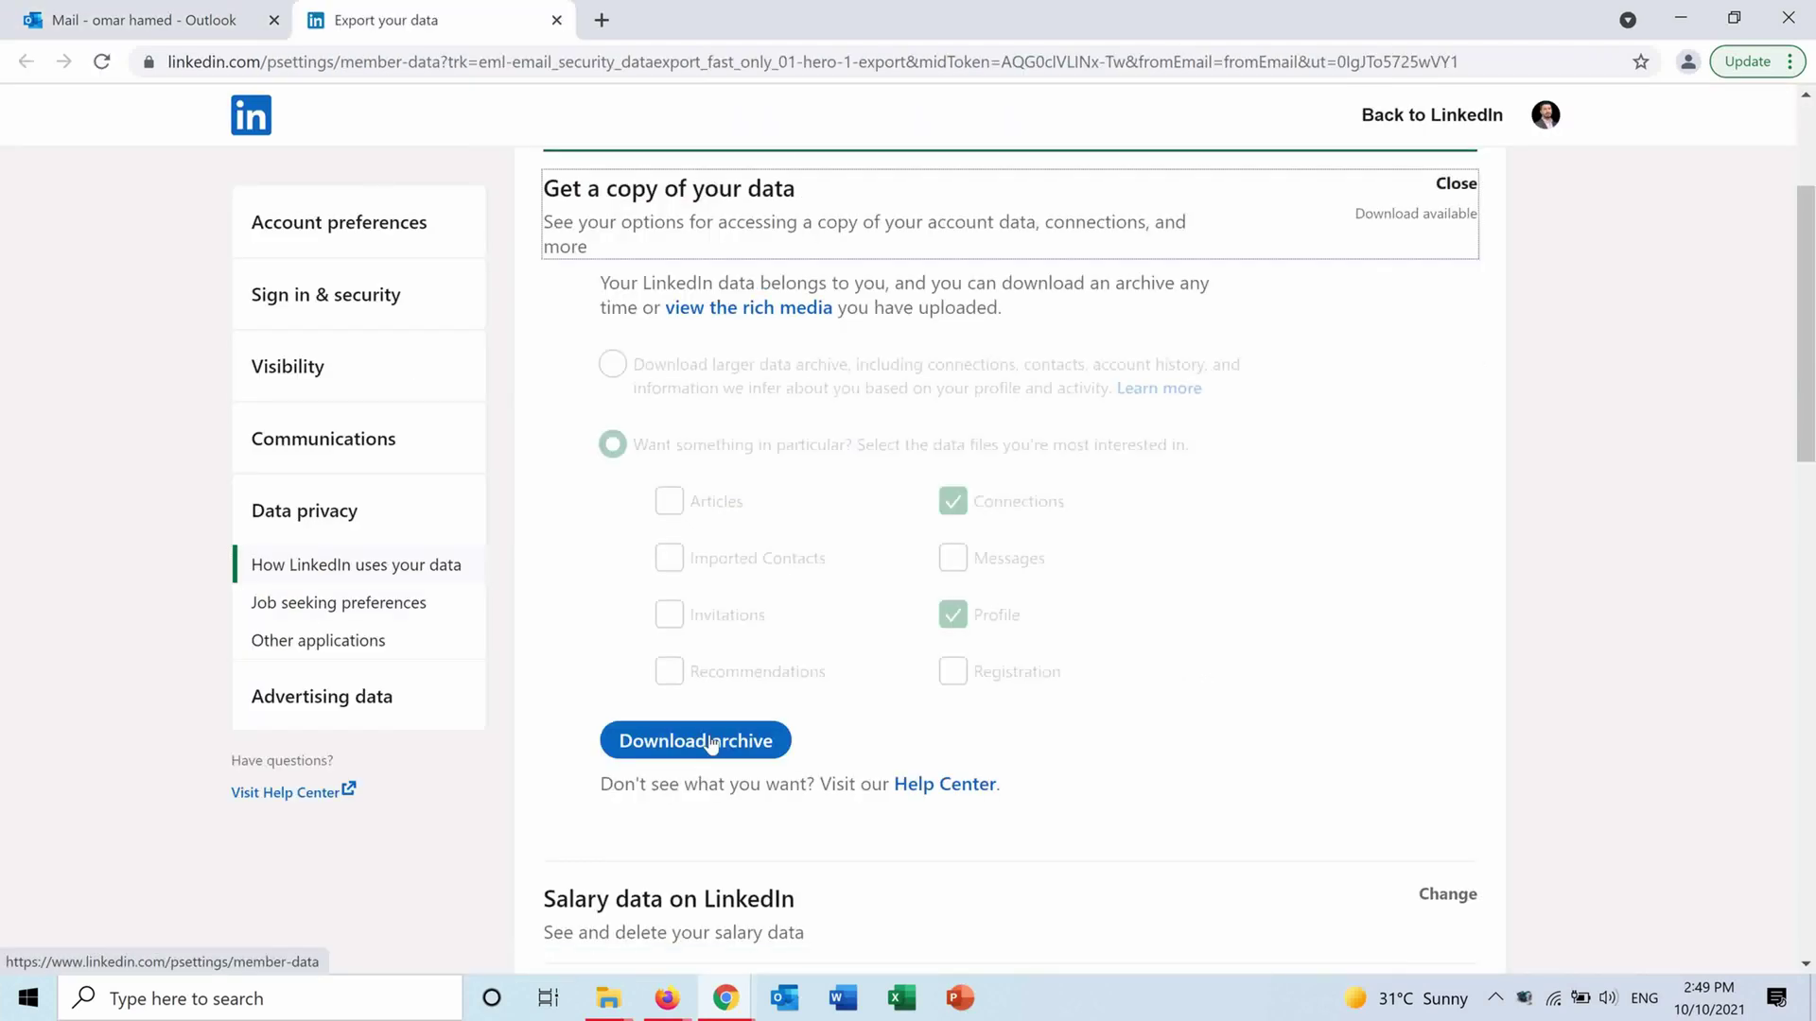
left_click(711, 742)
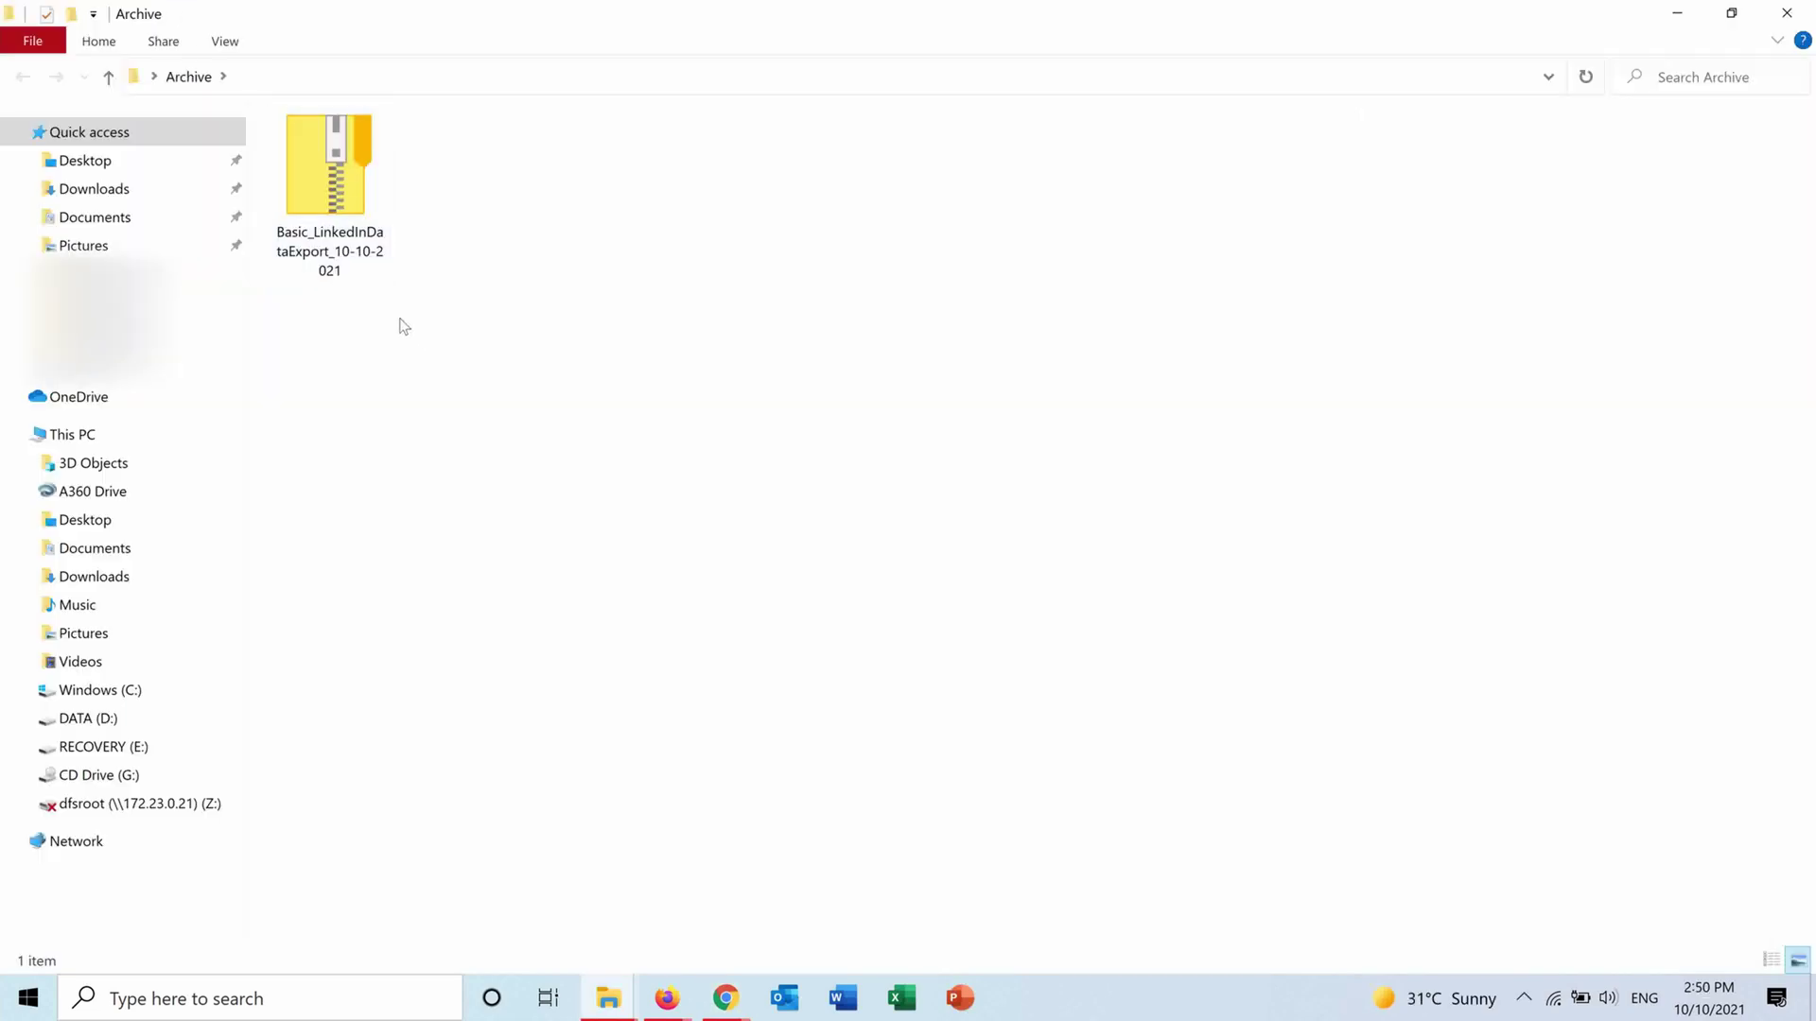
Extract the export zip into the Basic_LinkedInDataExport_10-10-2021 folder with WinRAR, then open that folder
left_click(331, 224)
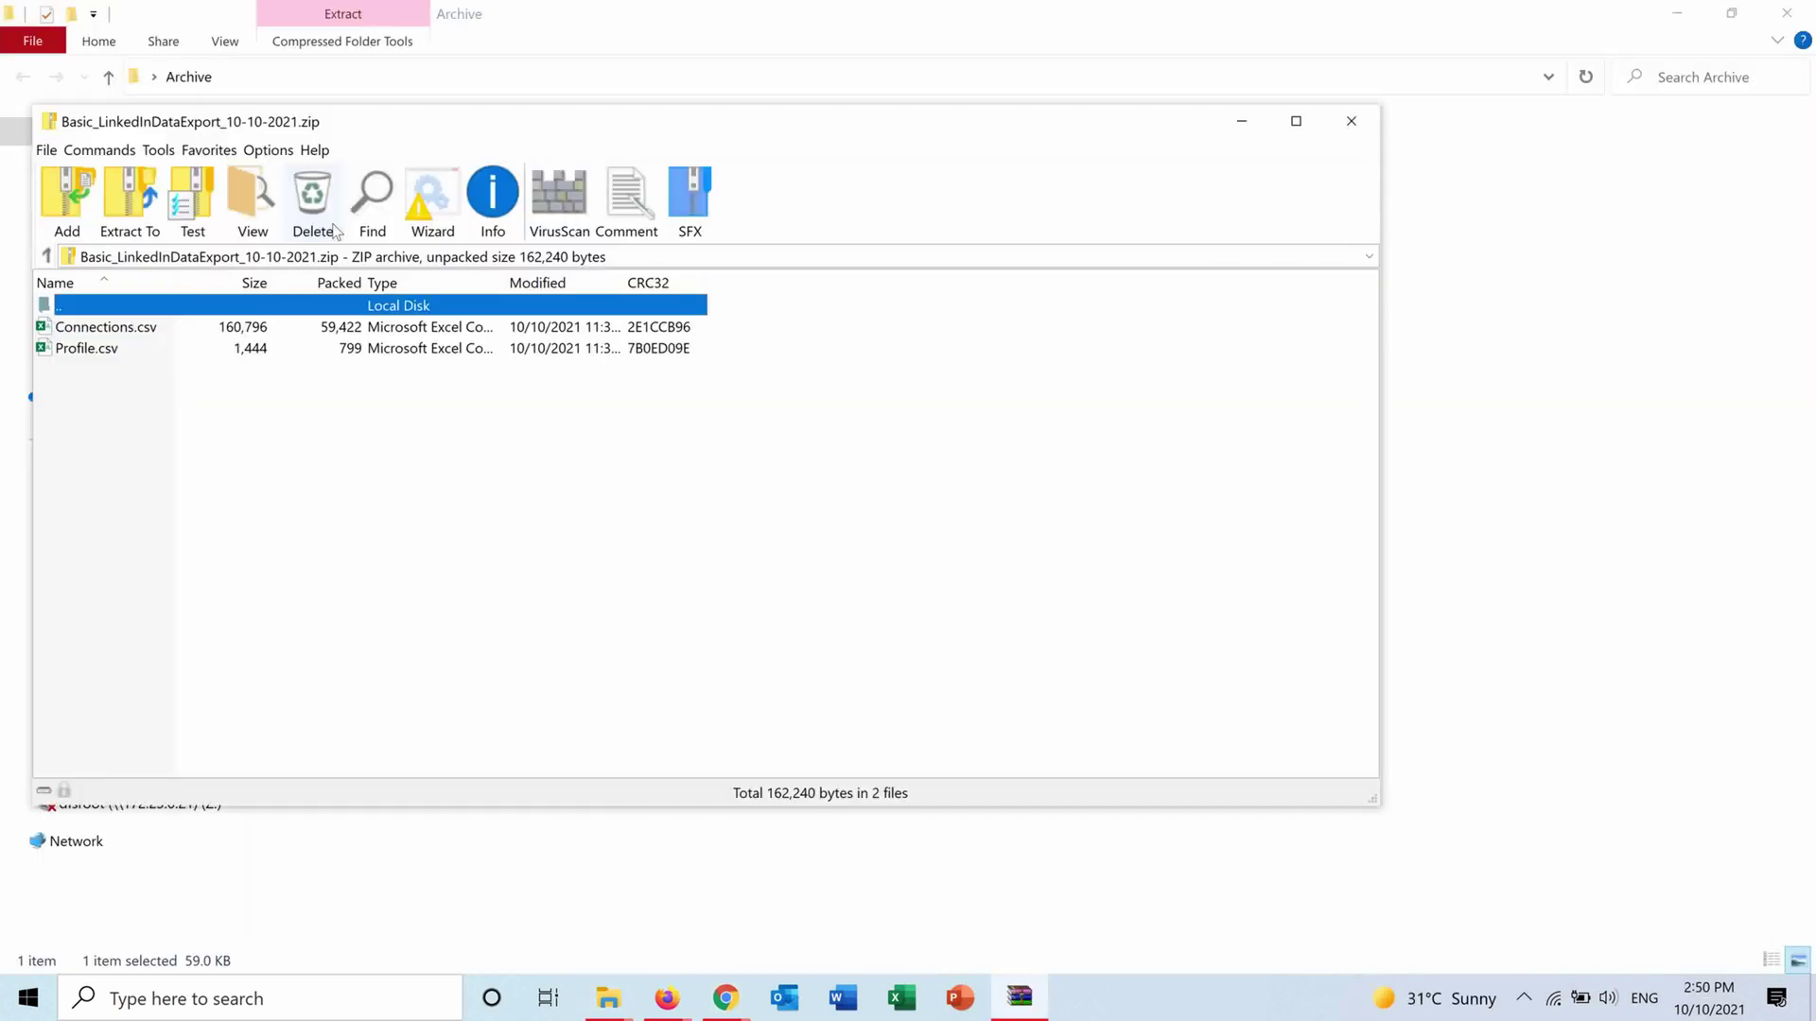
left_click(149, 225)
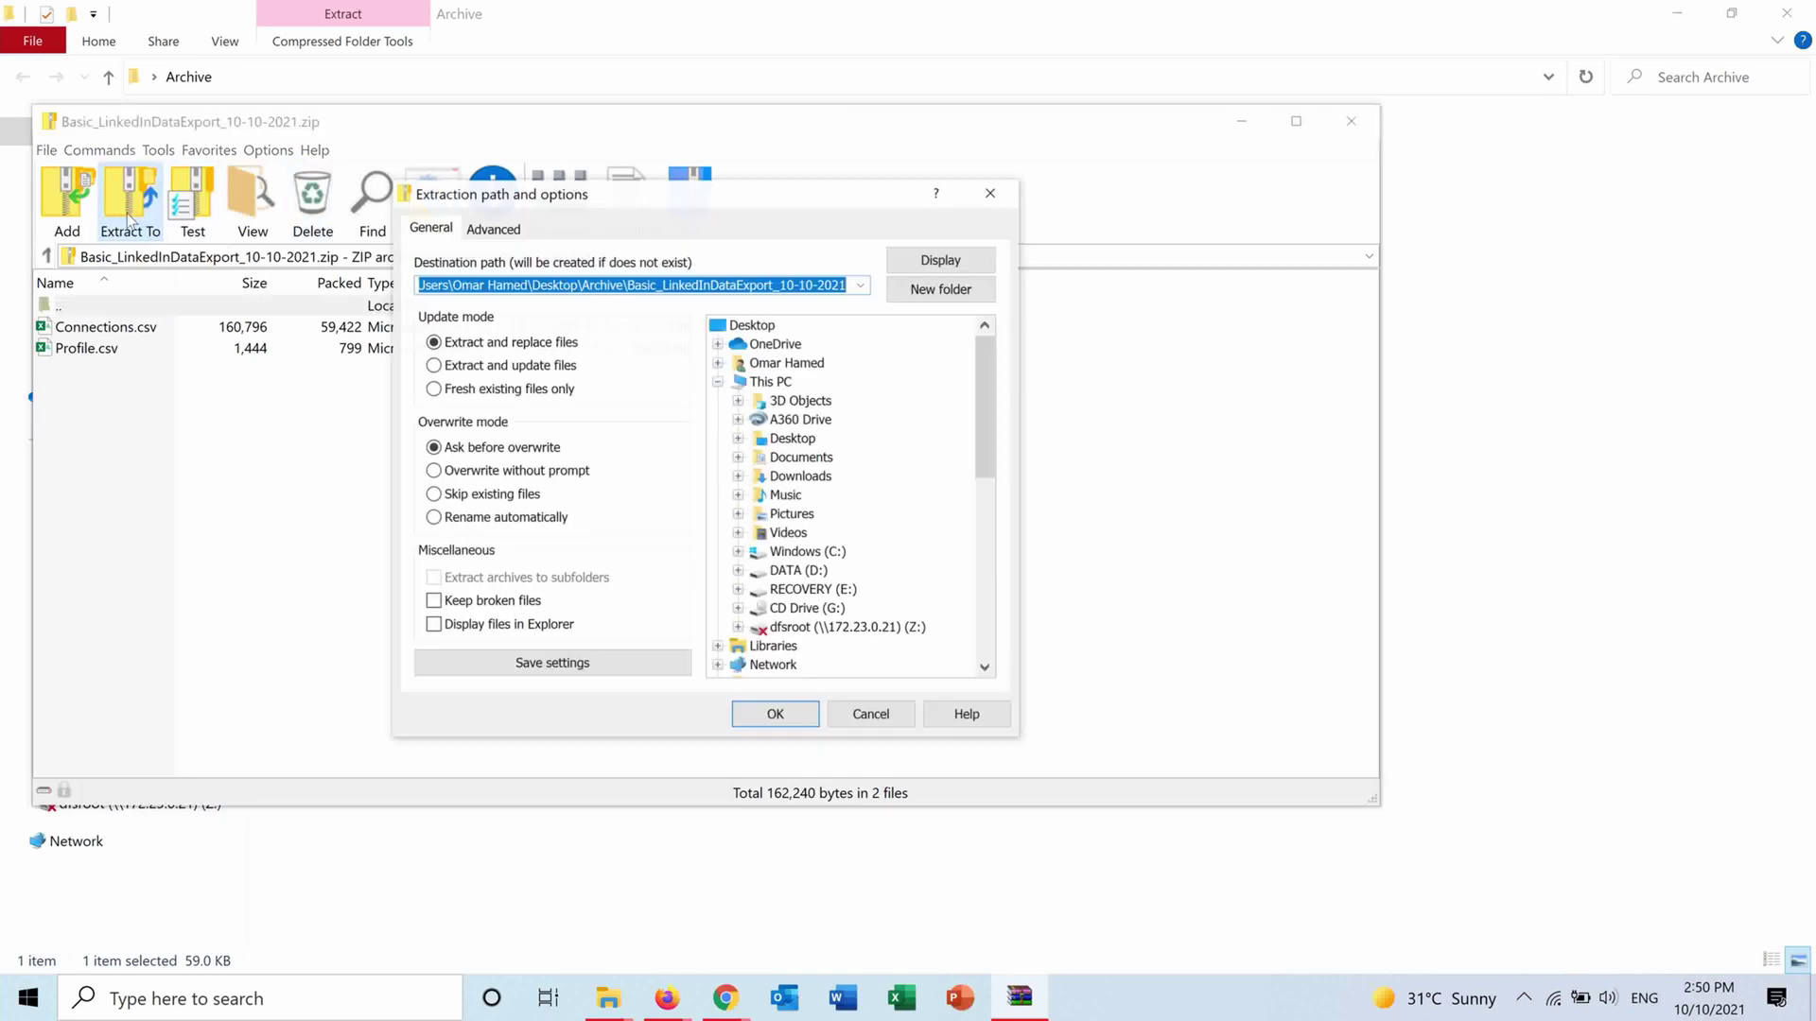
left_click(774, 716)
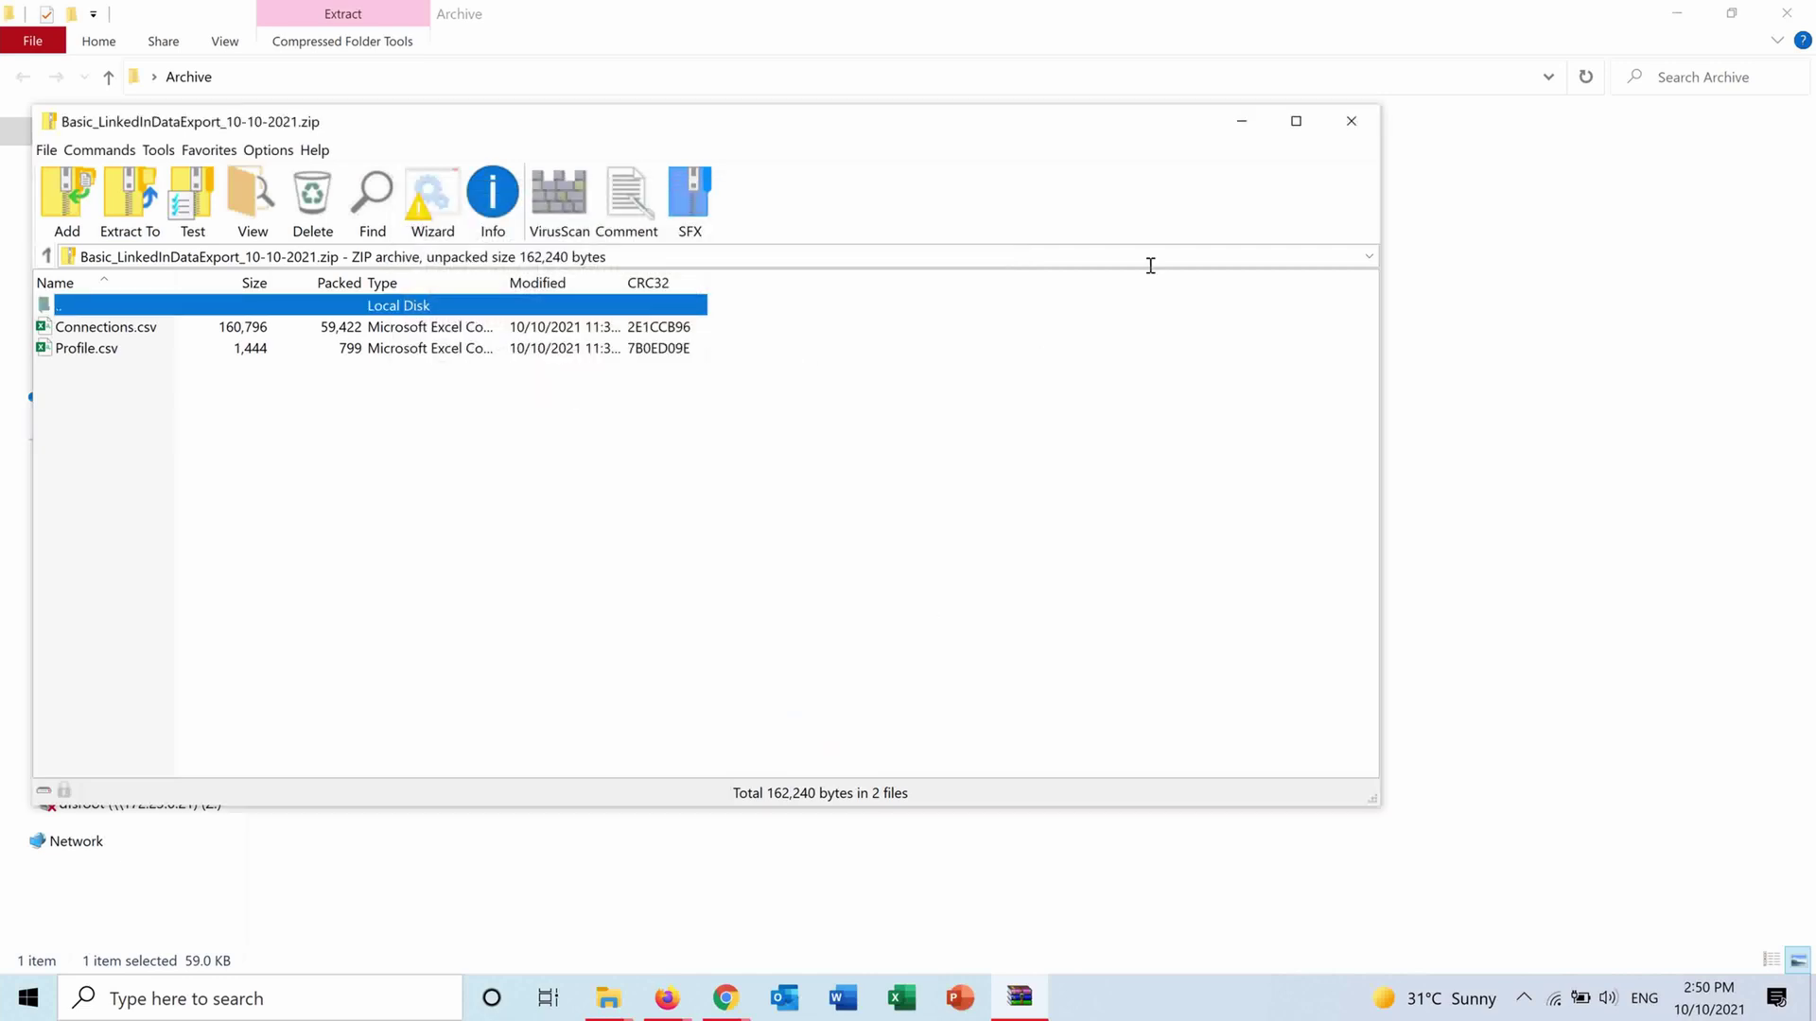
left_click(1351, 120)
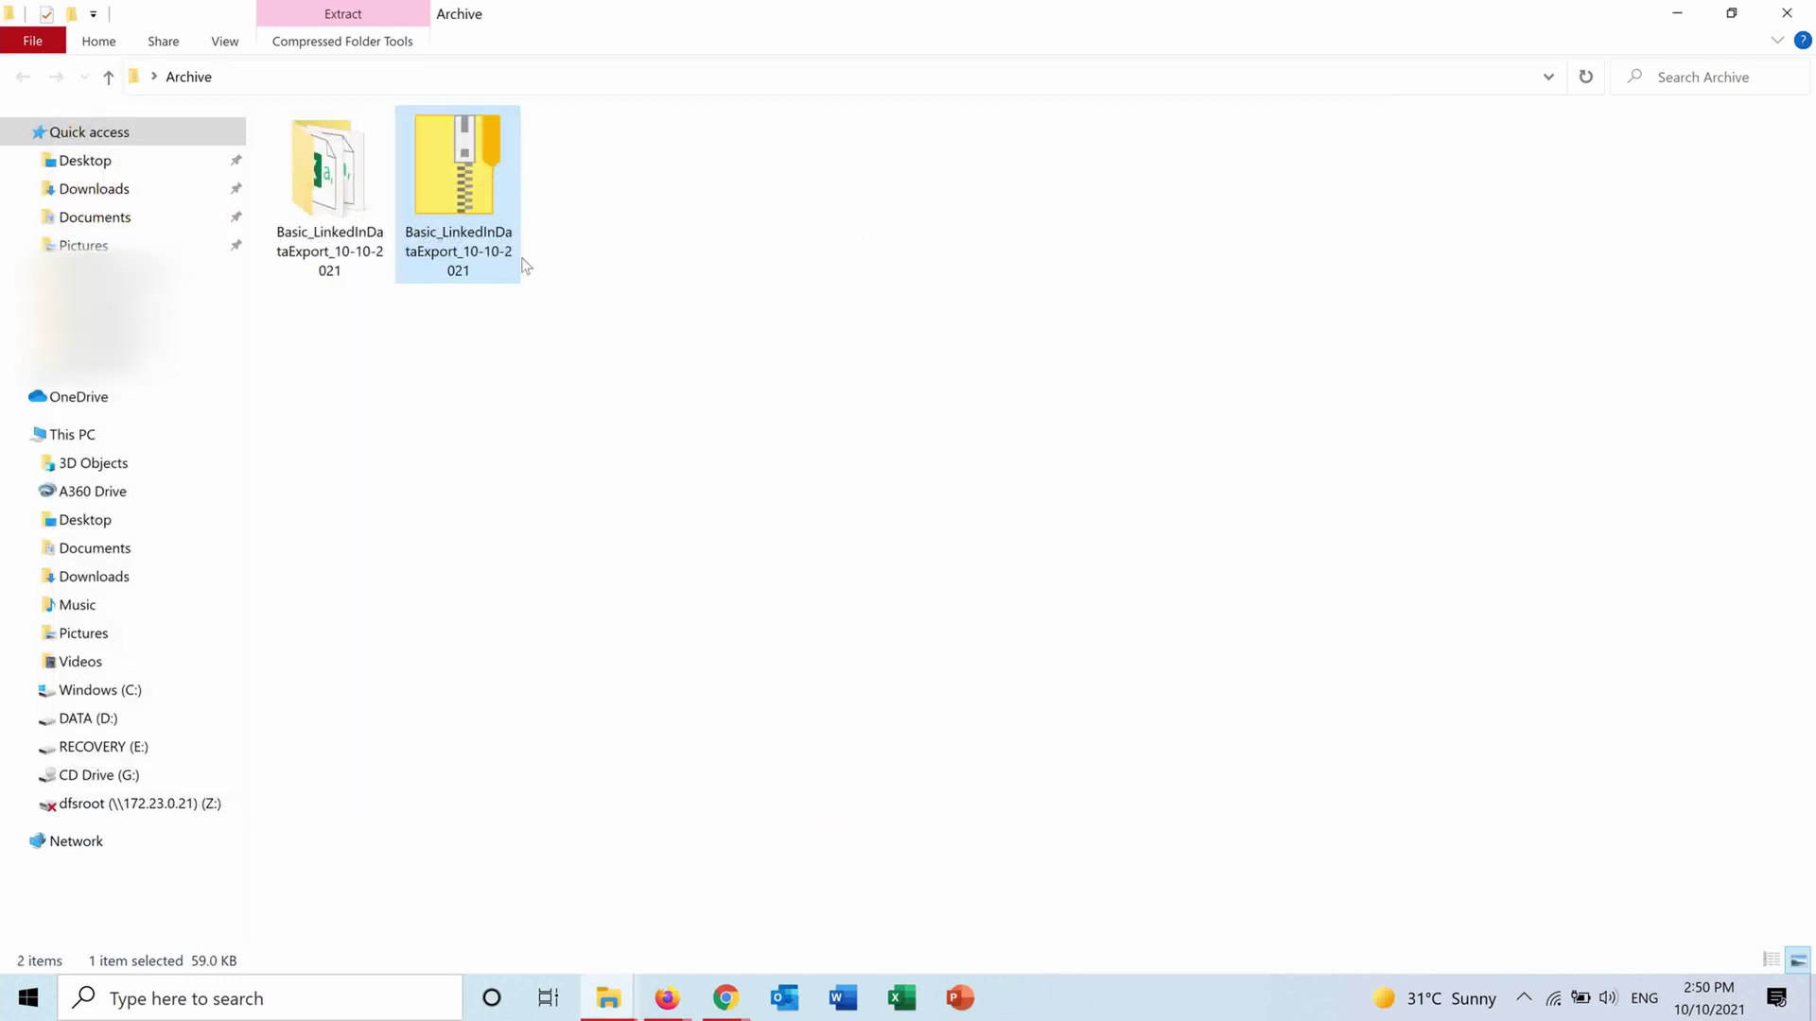
left_click(425, 391)
double_click(350, 225)
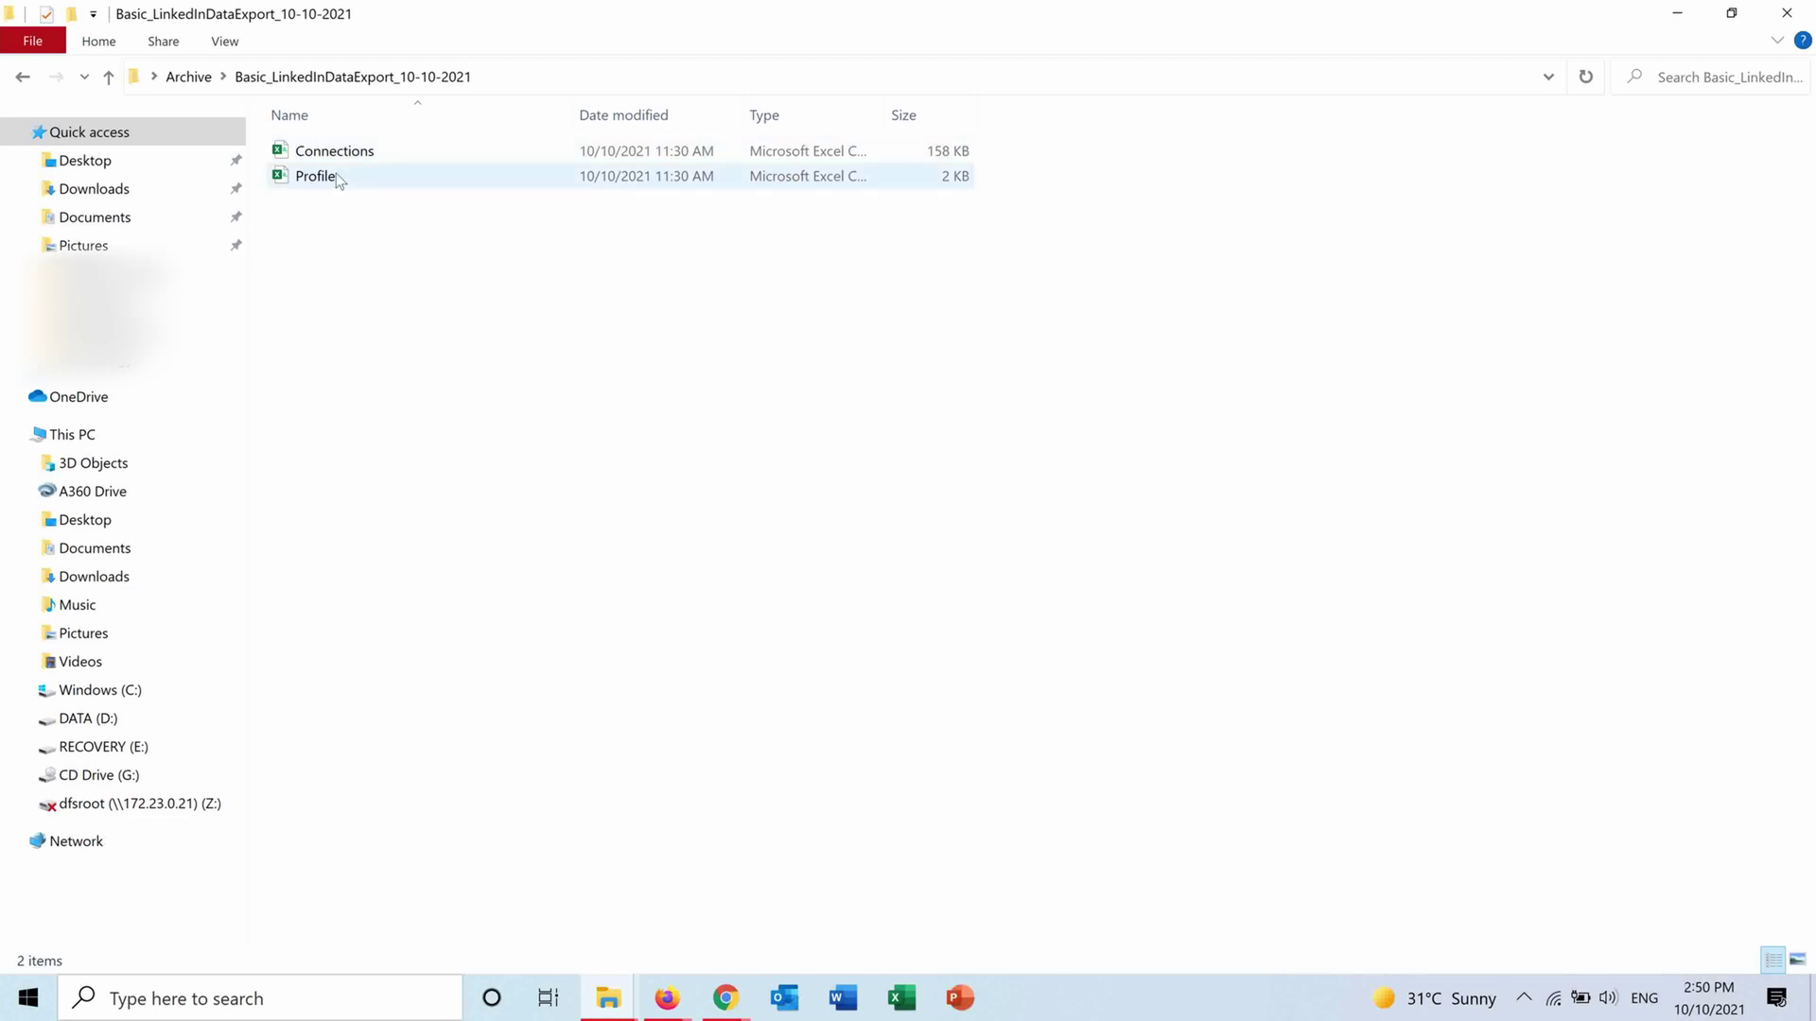
double_click(337, 174)
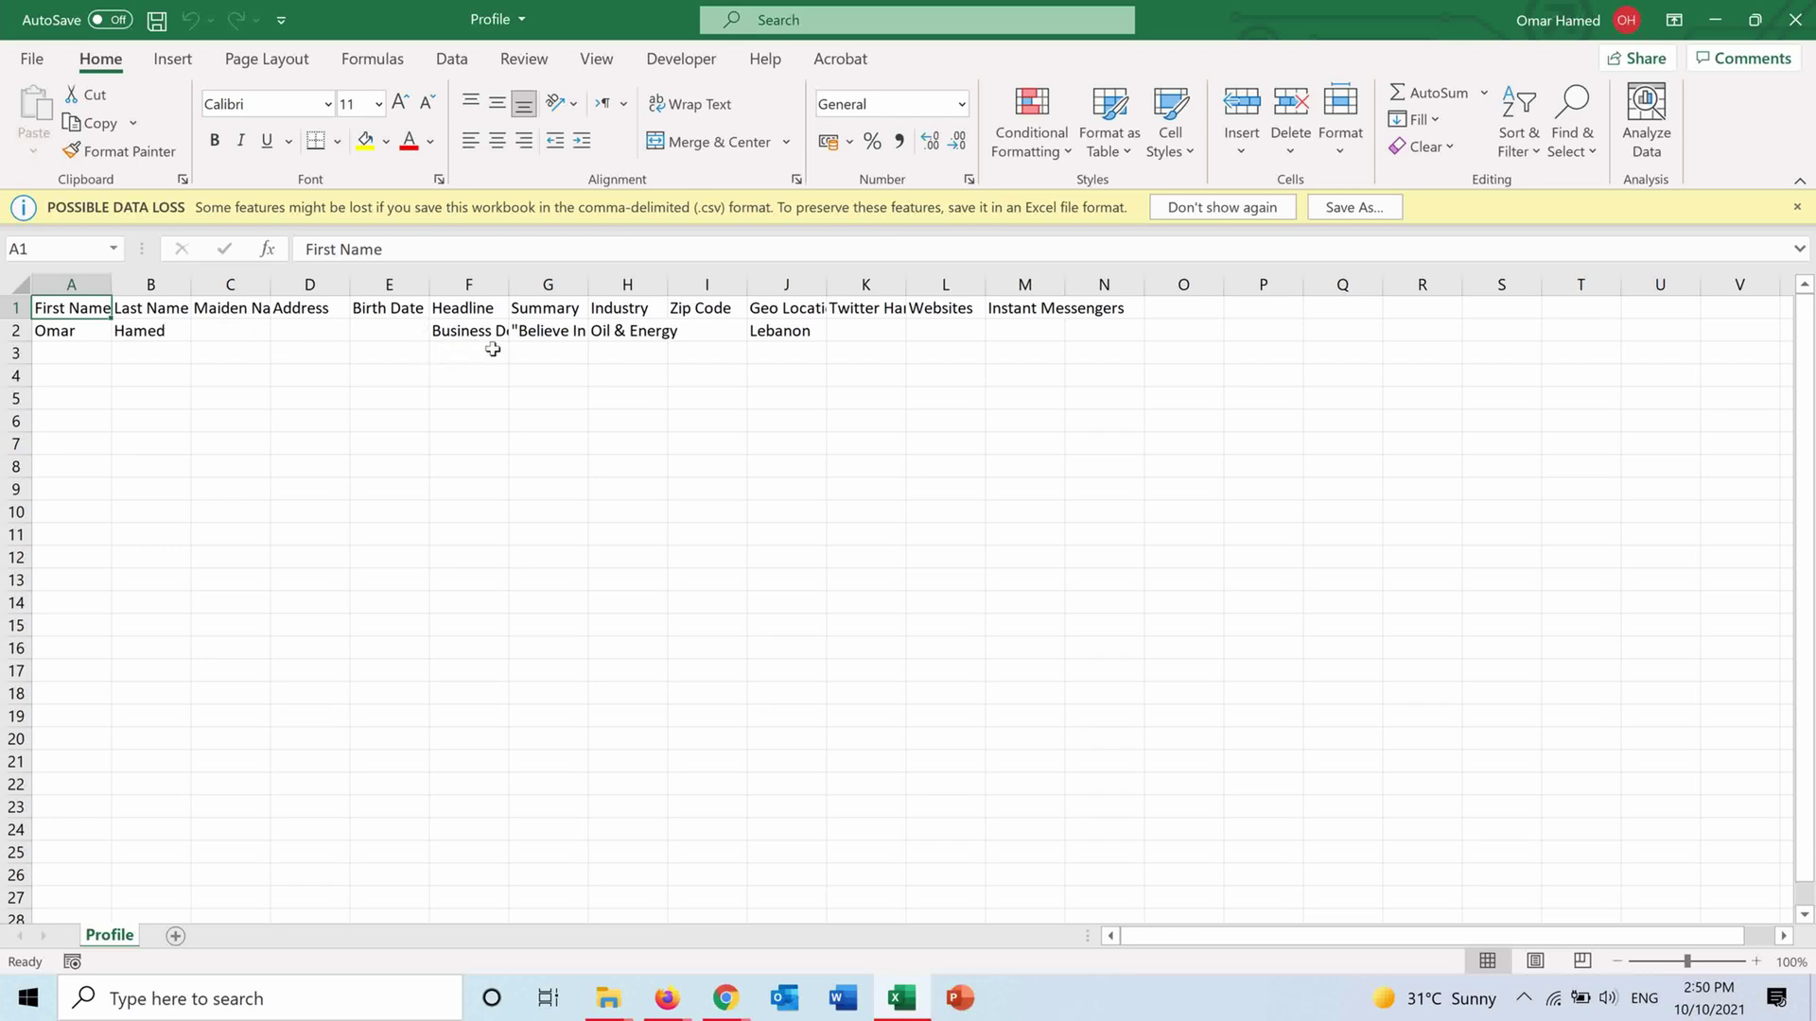
left_click(476, 329)
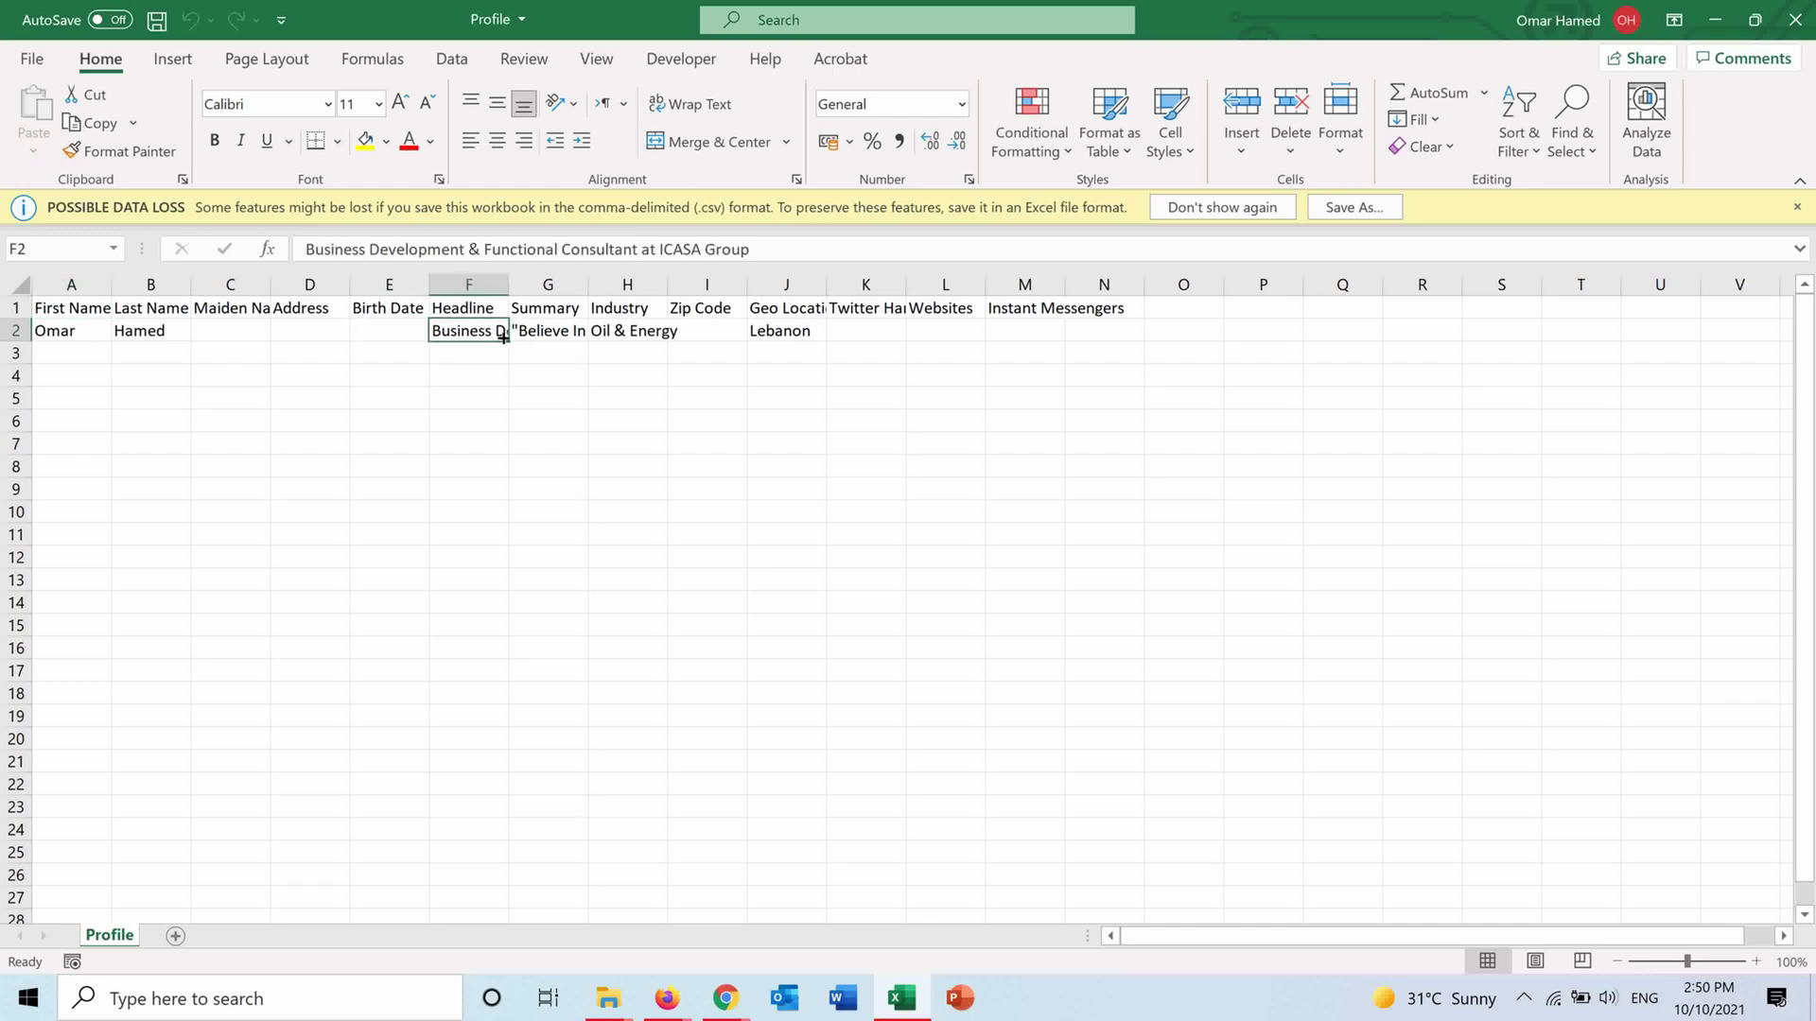
left_click(533, 335)
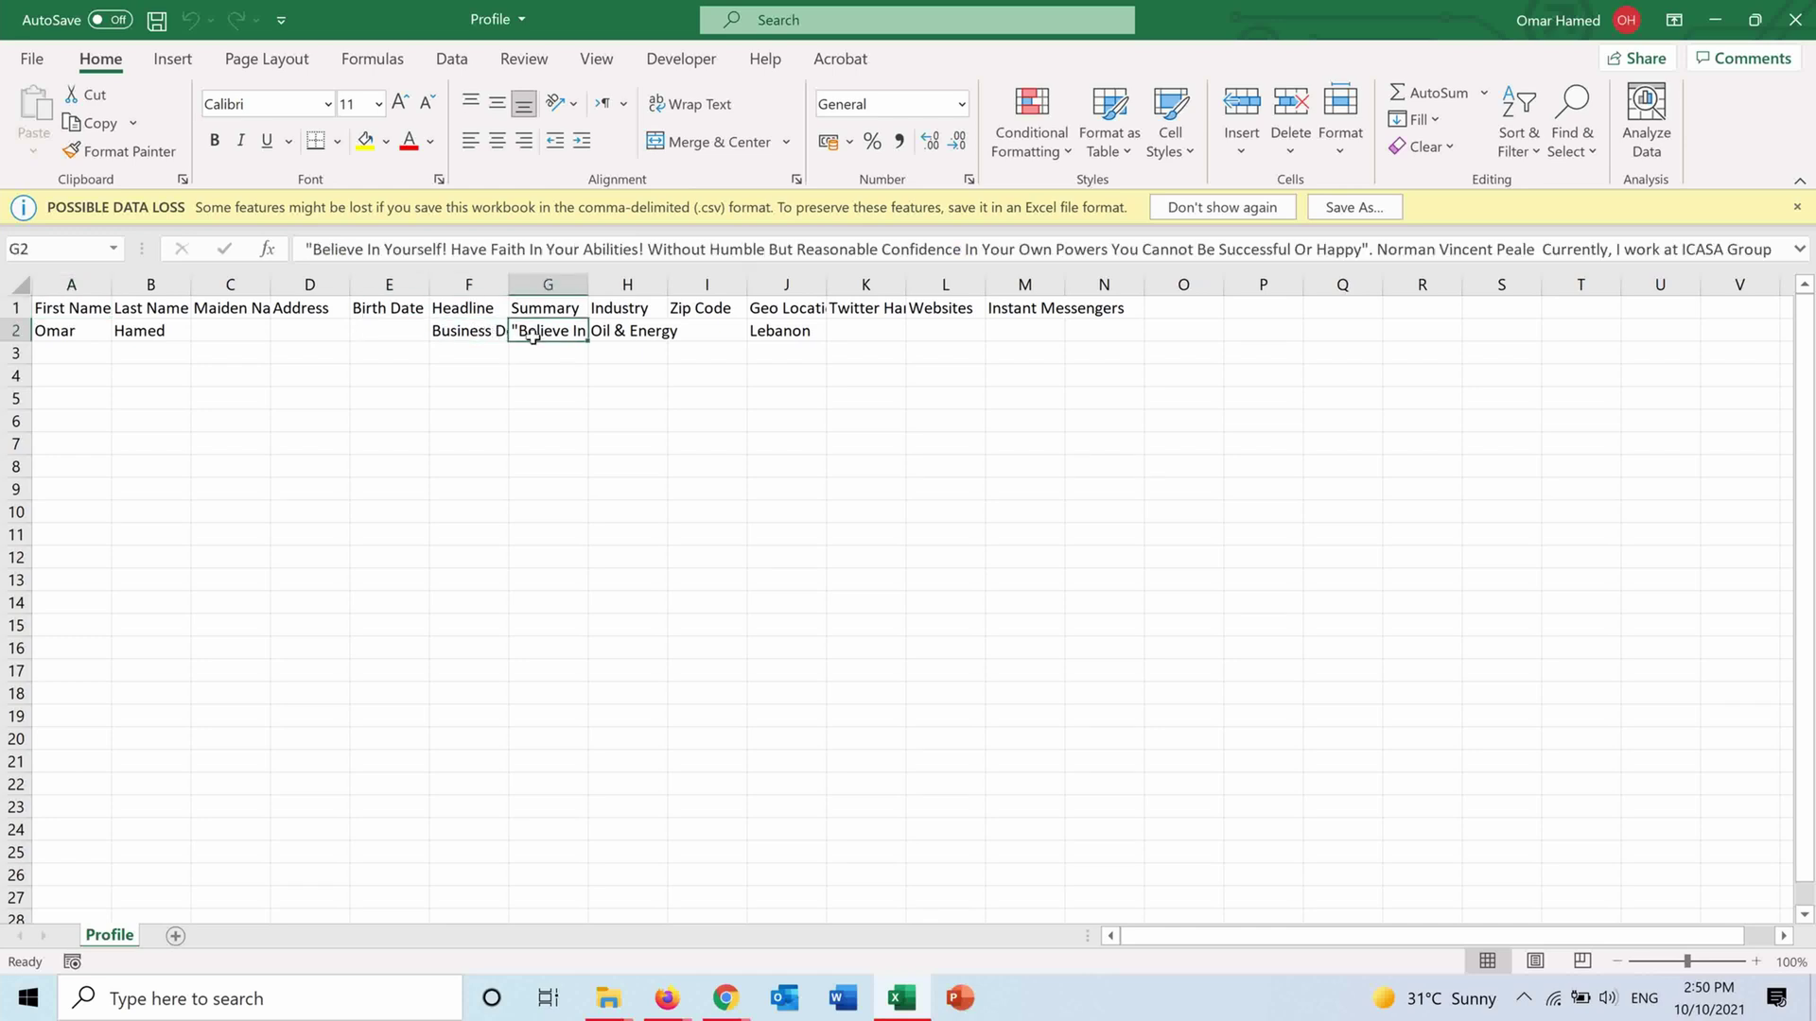
left_click(620, 331)
left_click(781, 327)
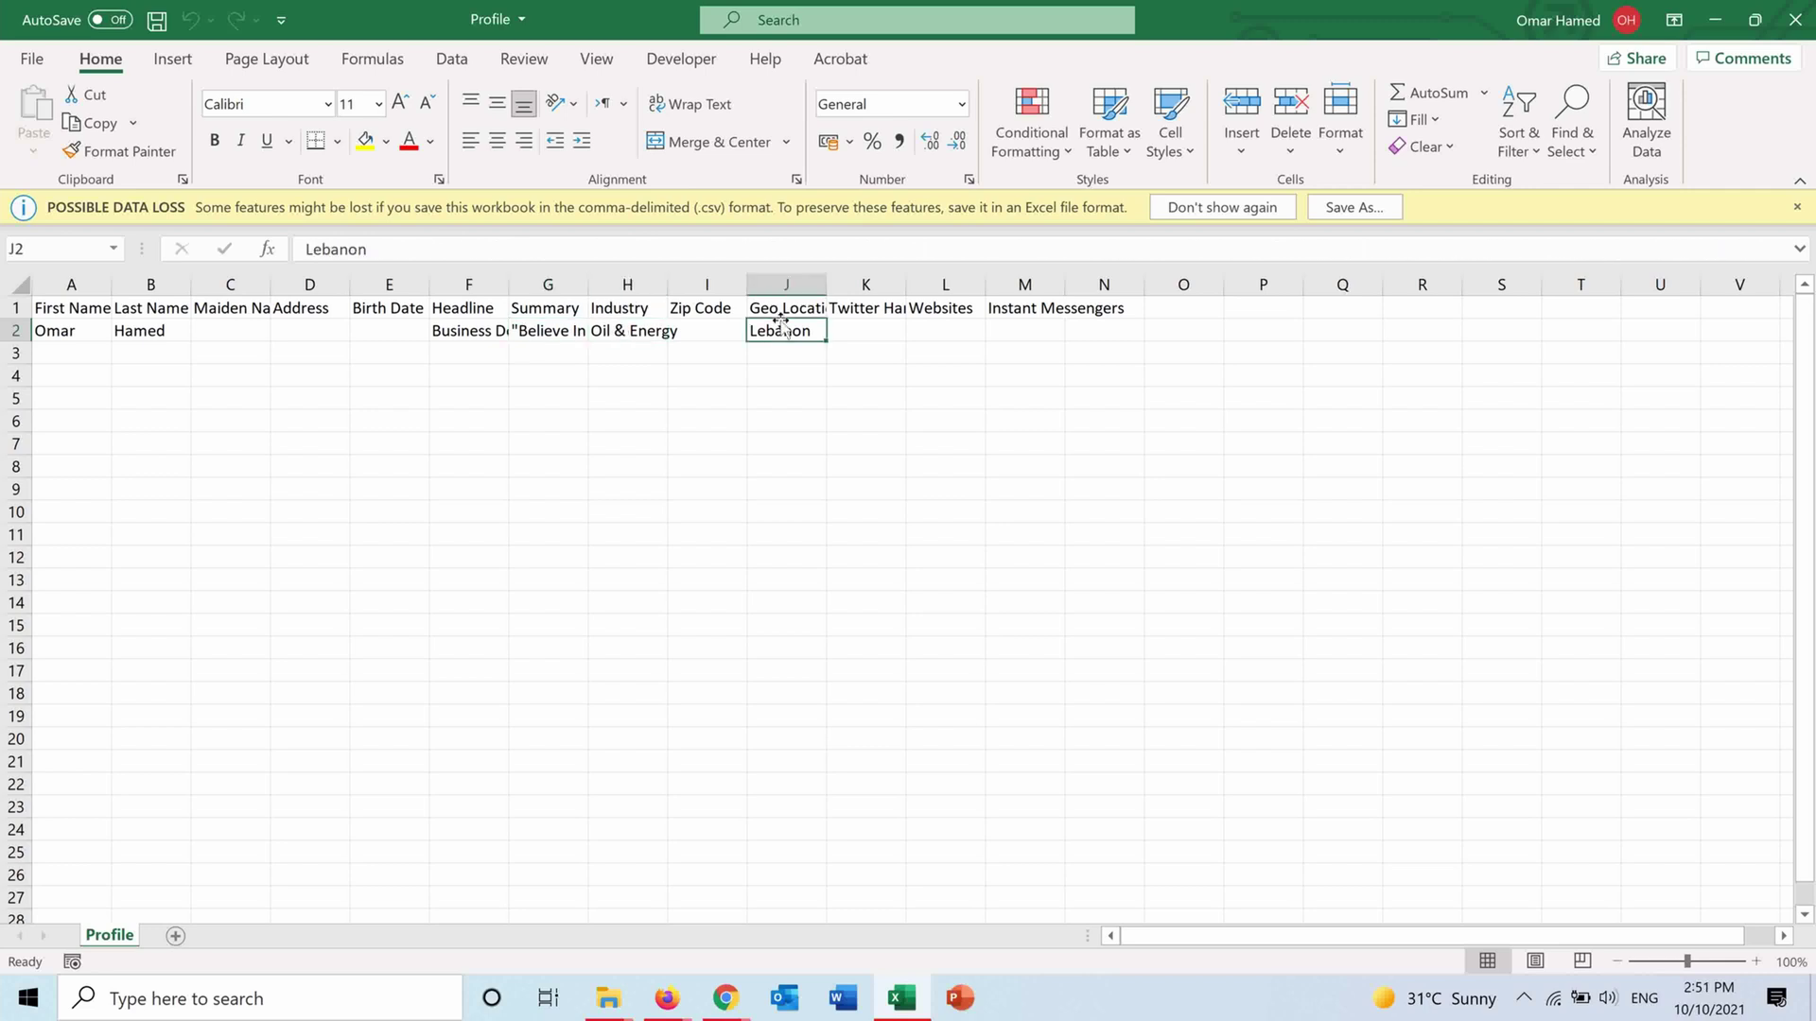
left_click(925, 330)
left_click(882, 329)
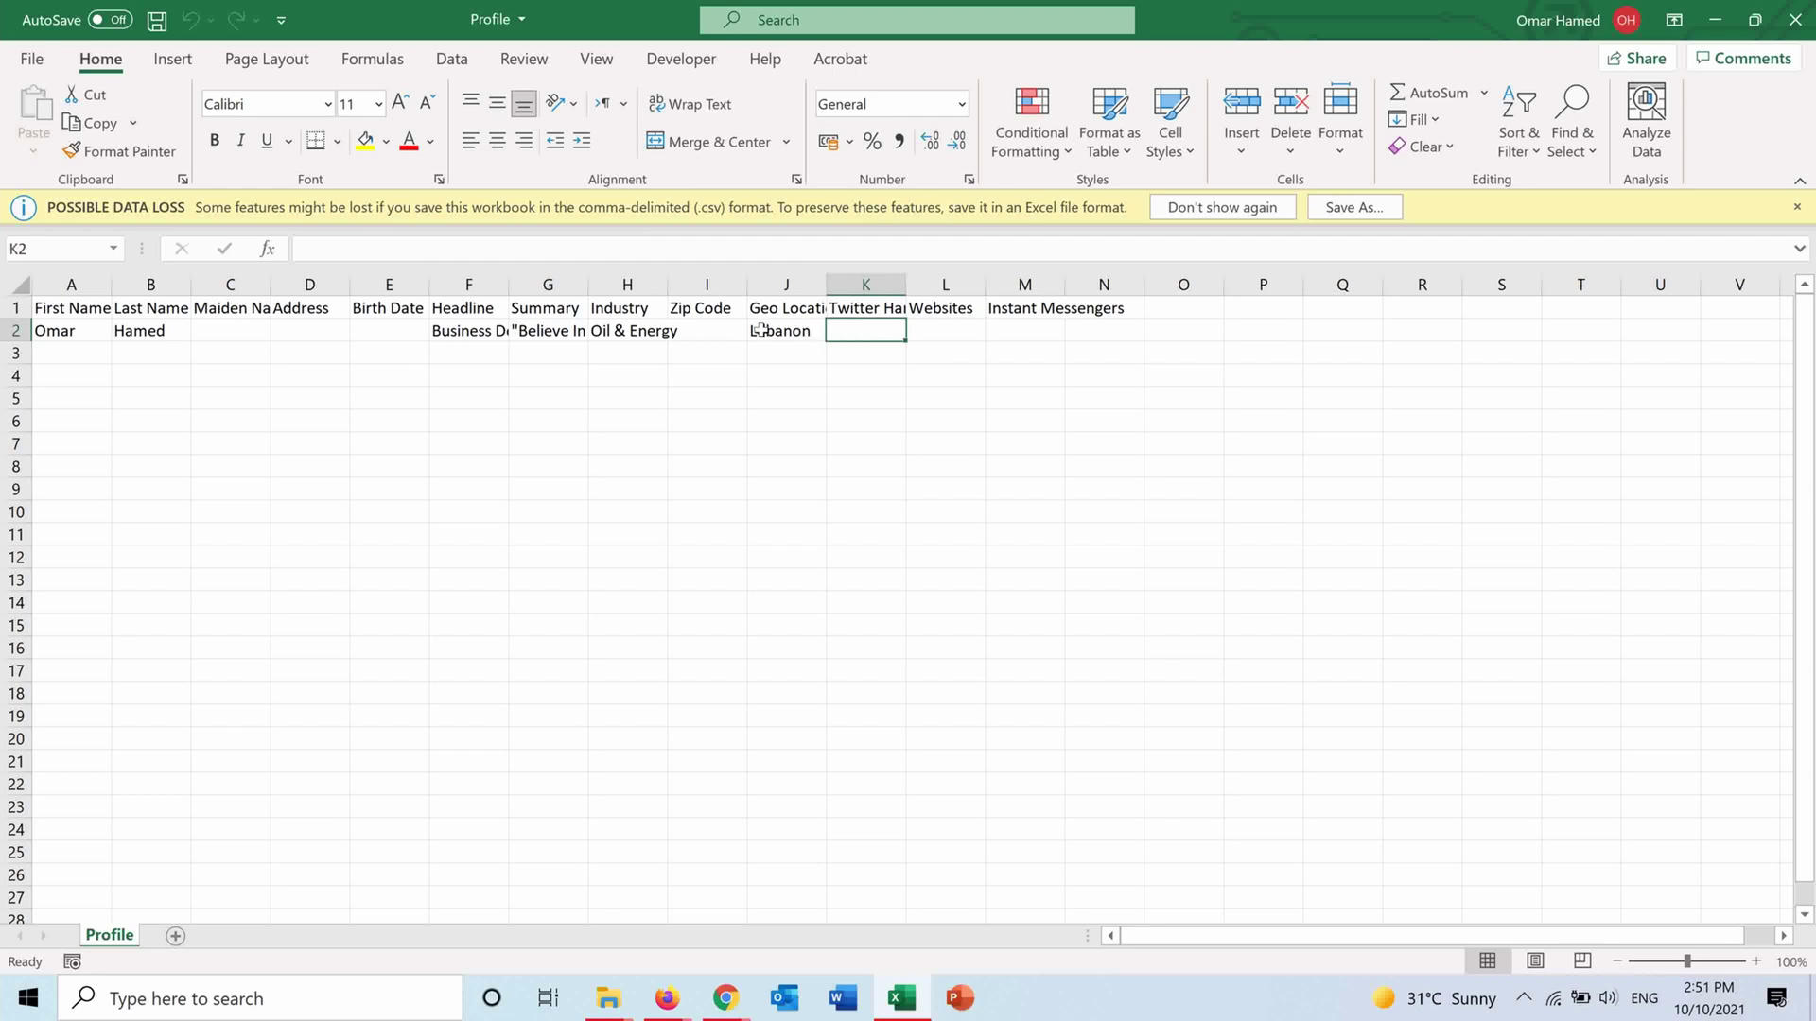
left_click(721, 331)
left_click(385, 329)
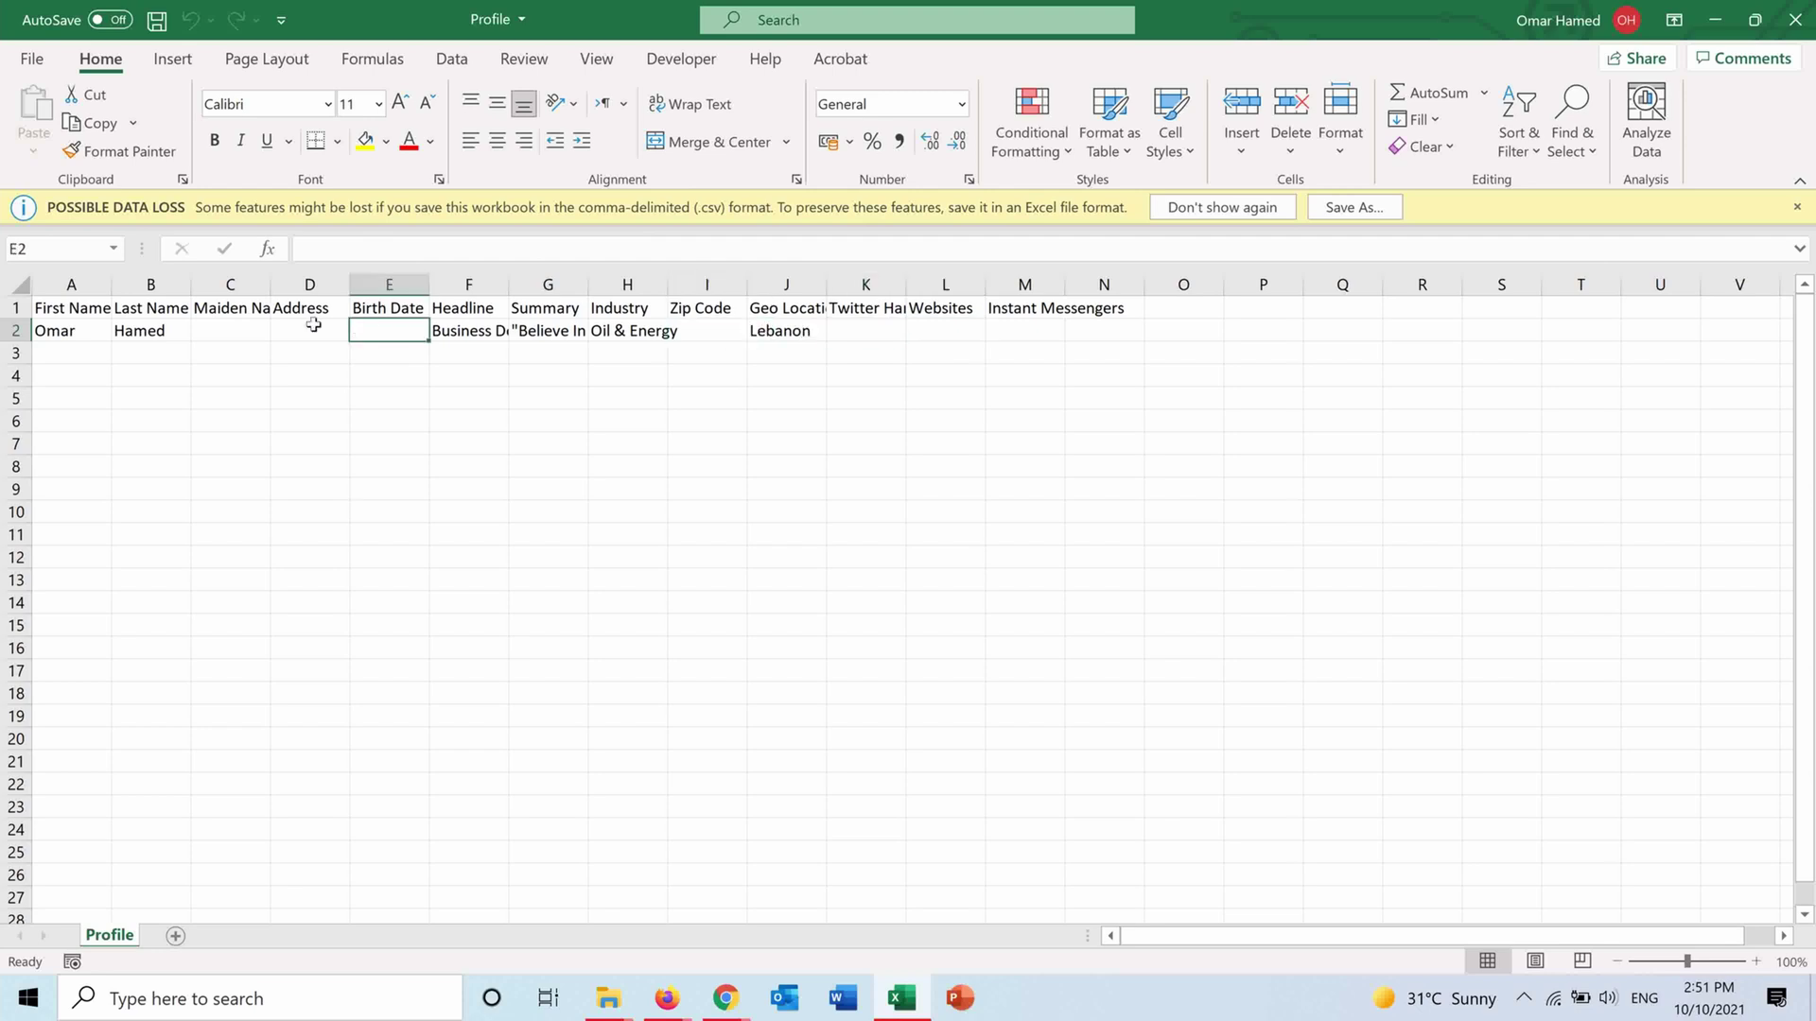
left_click(305, 329)
key("ctrl+w")
Open Connections.csv from the extracted export folder in Excel
key("alt+Tab")
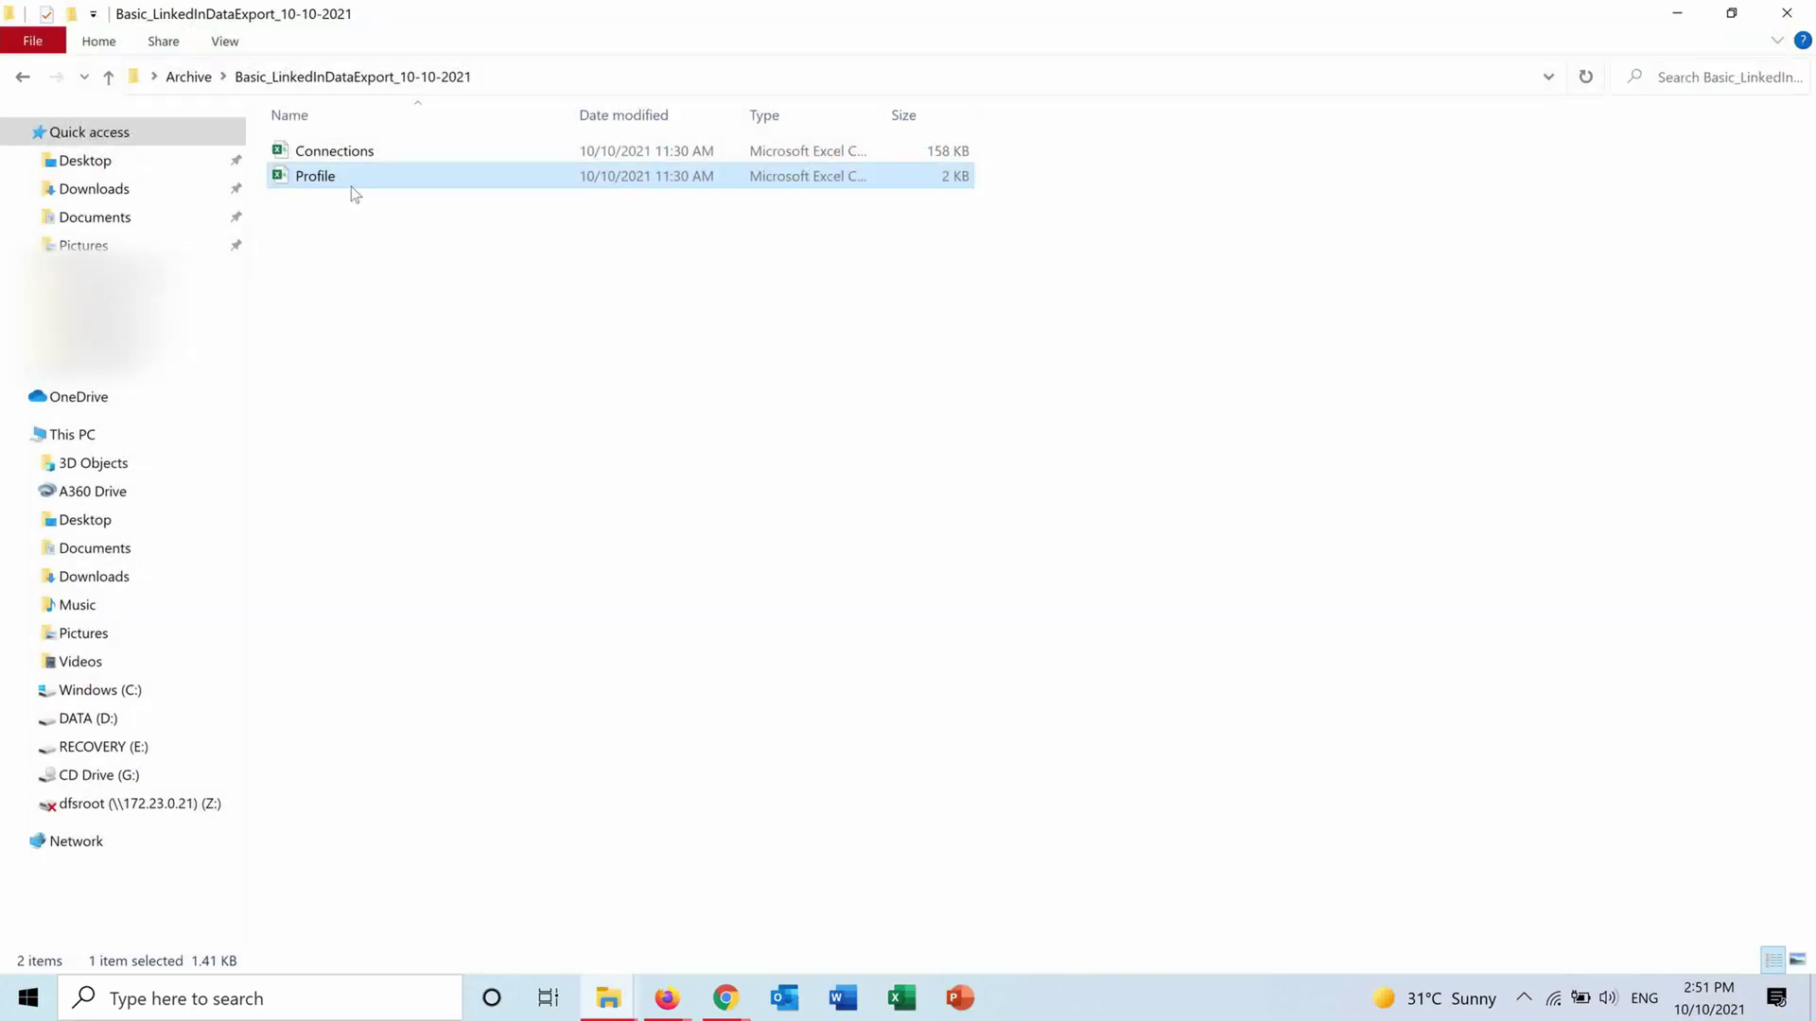
left_click(310, 156)
key("Return")
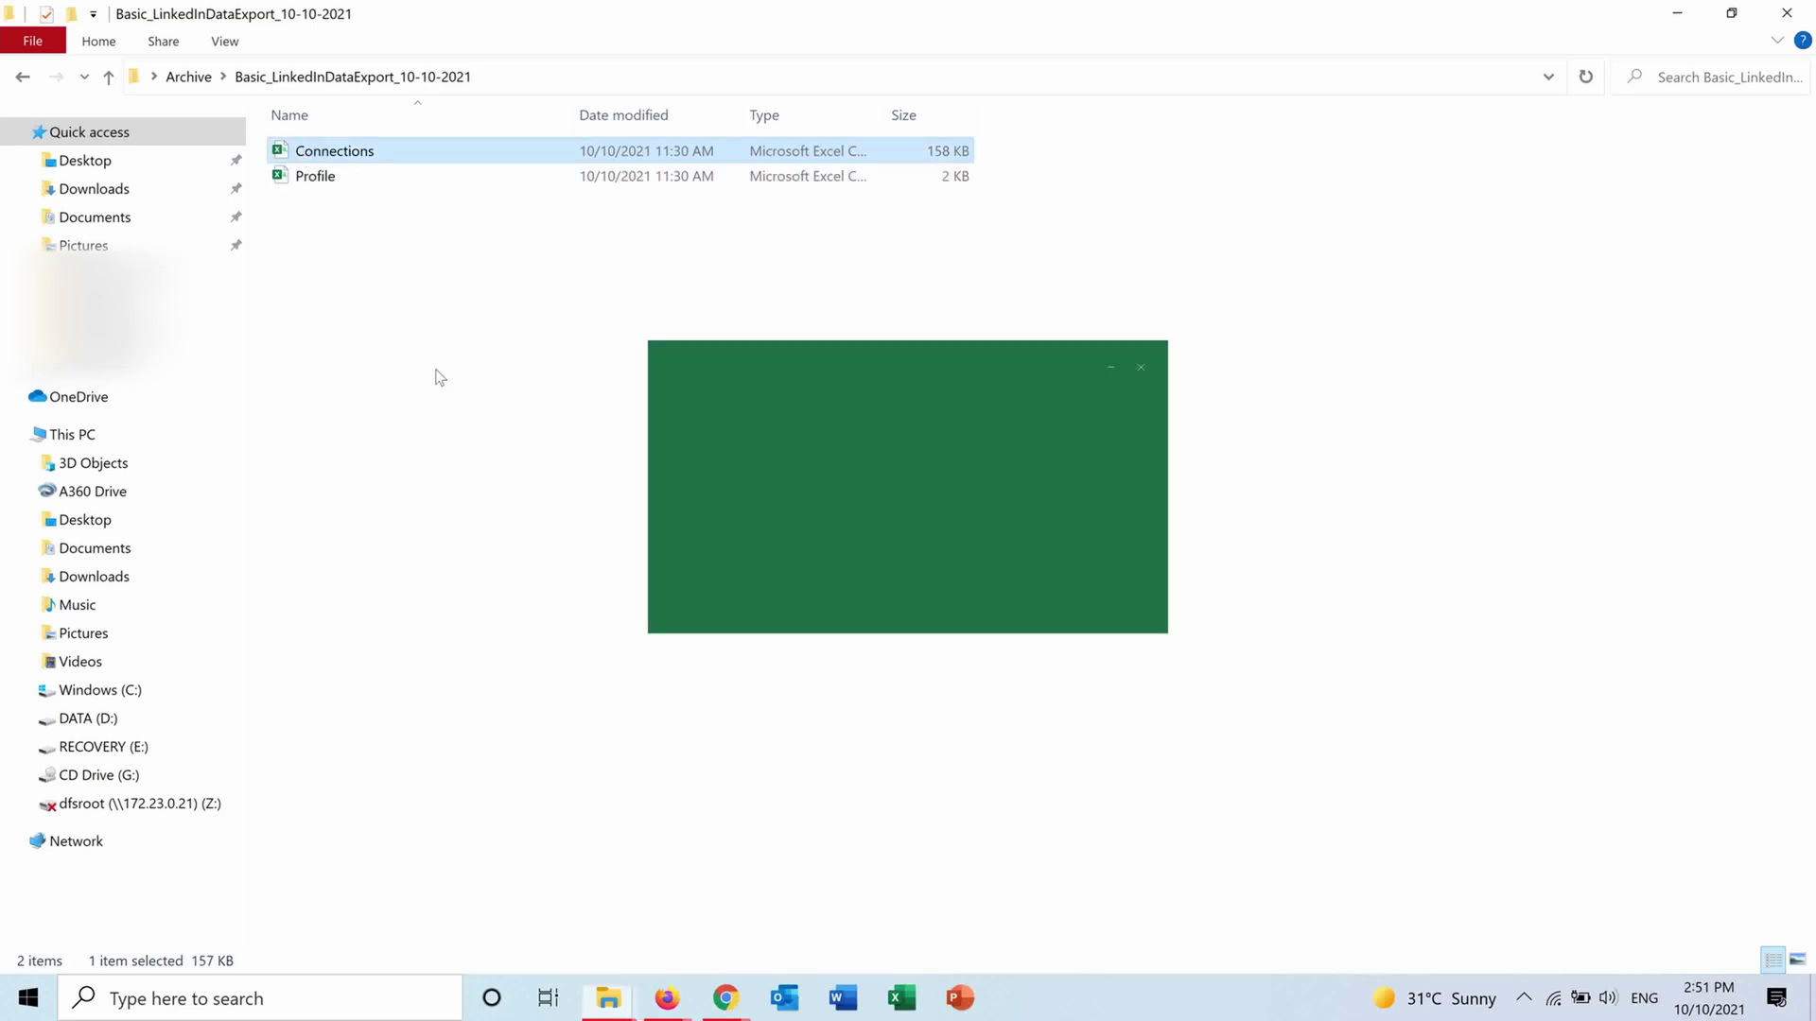